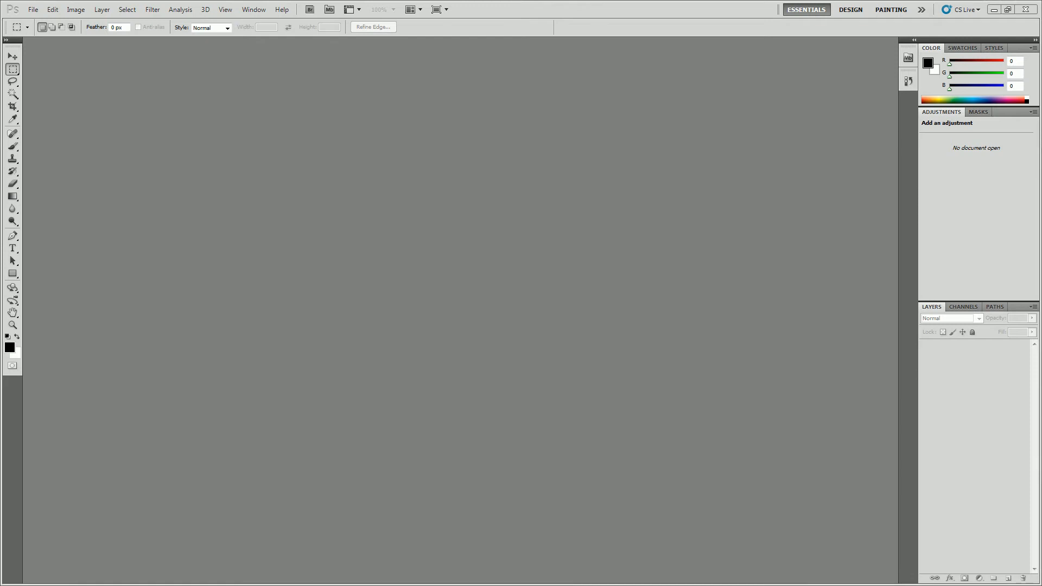
# Start a new document and set its width to 48 inches and height to 24 inches.
pyautogui.click(441, 95)
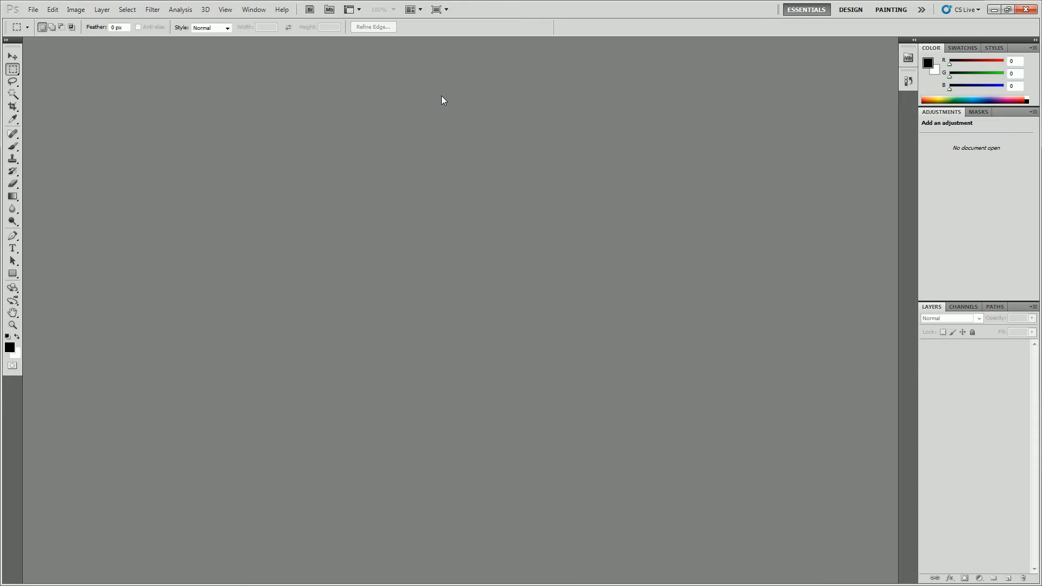
pyautogui.click(35, 10)
pyautogui.click(43, 21)
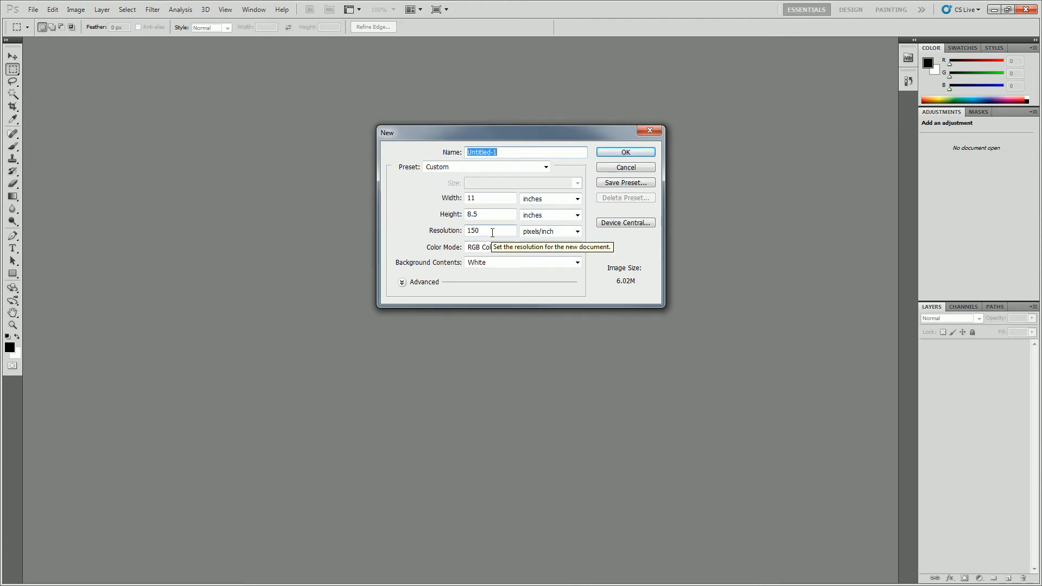
pyautogui.moveTo(500, 197); pyautogui.dragTo(438, 199)
pyautogui.write('48')
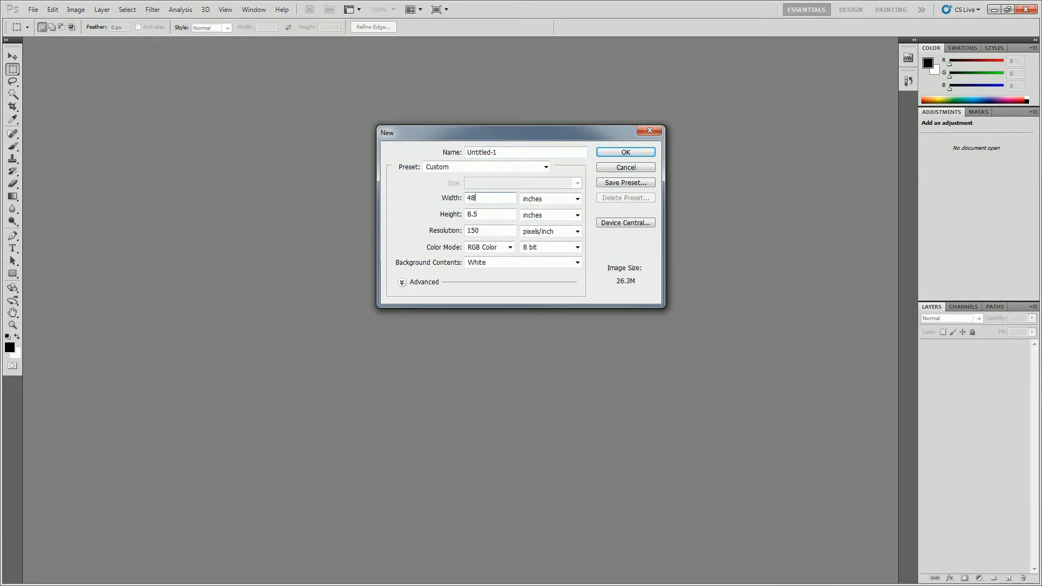
pyautogui.press('Tab')
pyautogui.write('24')
# Try switching the new document's width and height units to points and pixels.
pyautogui.click(559, 202)
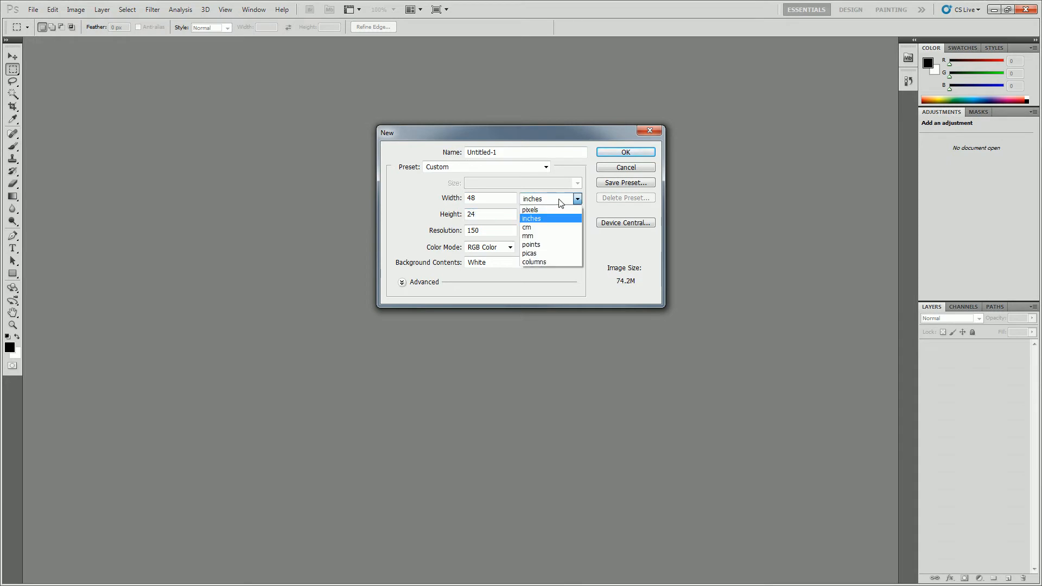
pyautogui.click(548, 245)
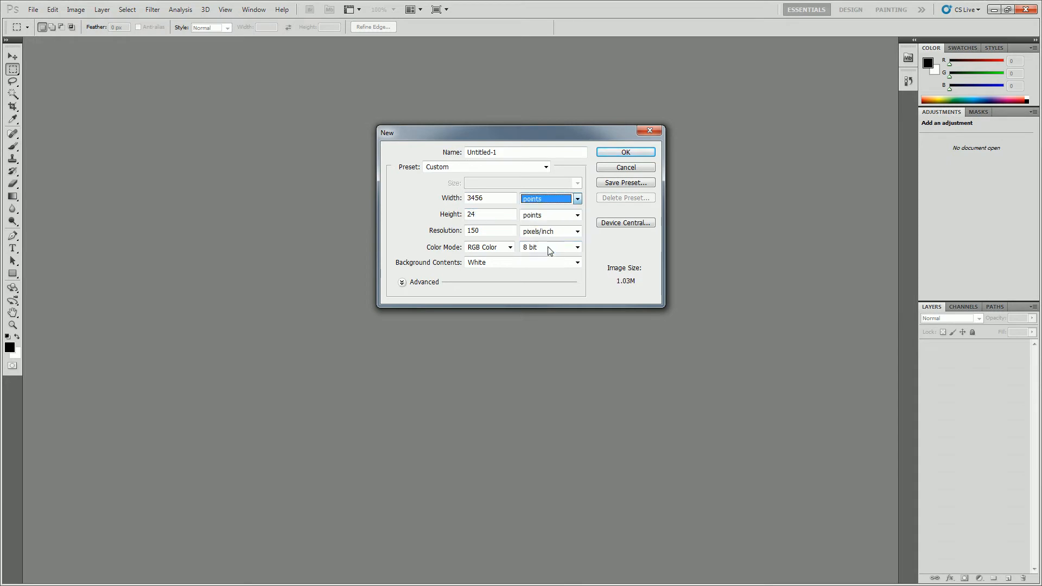
pyautogui.click(536, 215)
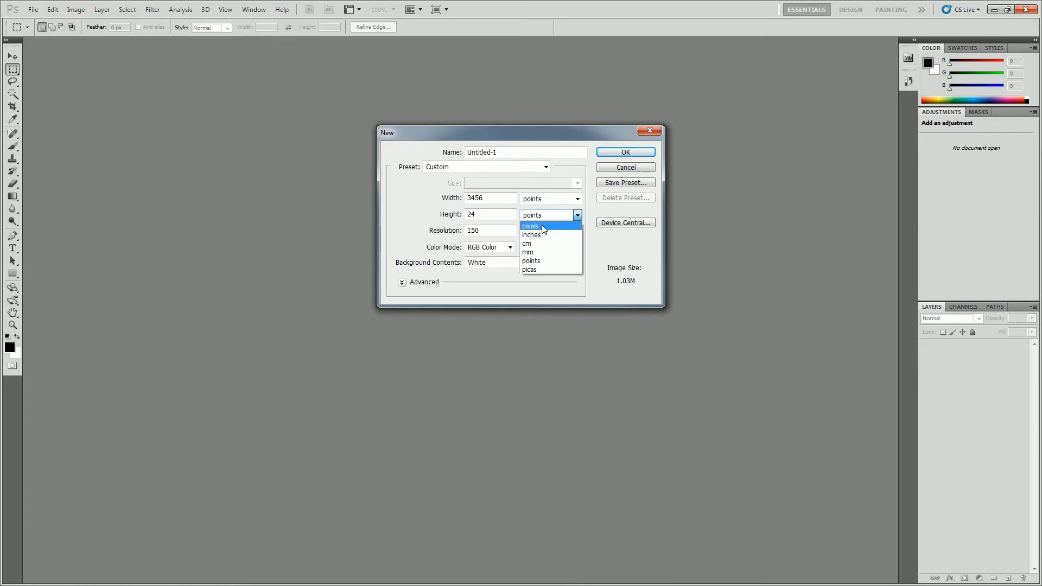
pyautogui.click(543, 226)
pyautogui.click(547, 198)
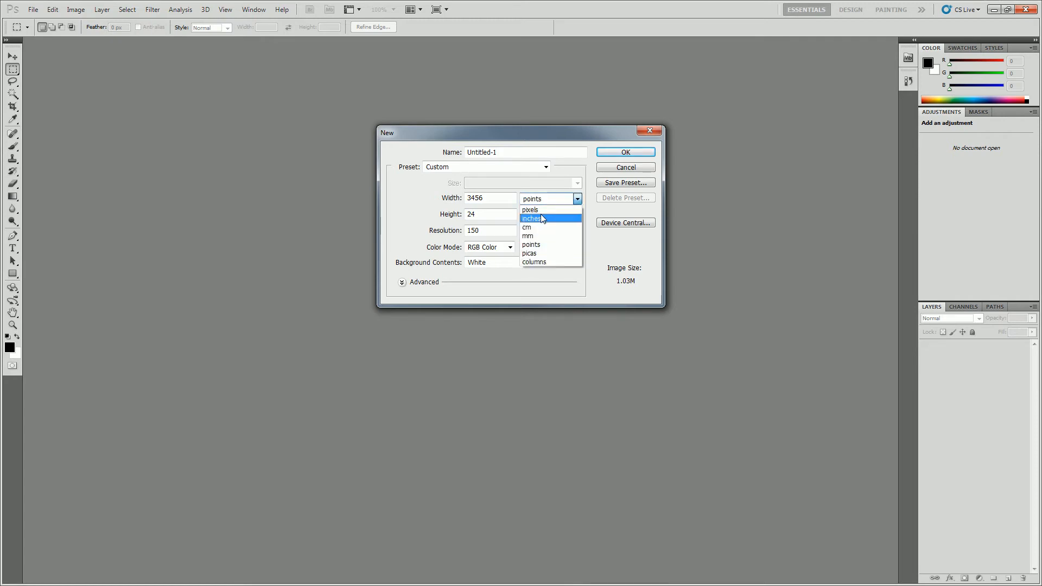
pyautogui.click(541, 211)
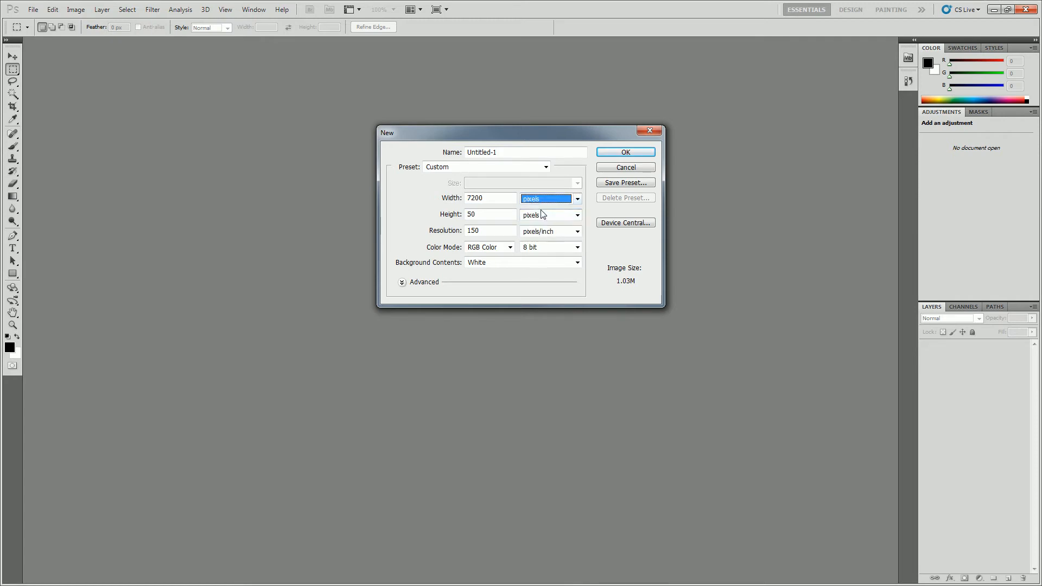
pyautogui.click(502, 216)
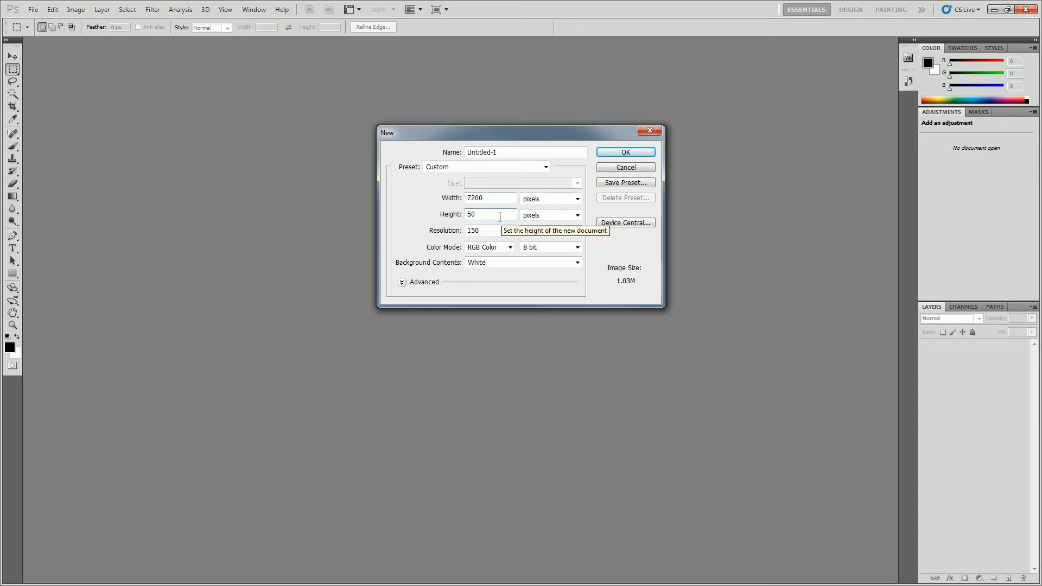
pyautogui.doubleClick(503, 216)
# Set the width and height units to inches, set the height to 24, and create the document.
pyautogui.click(559, 199)
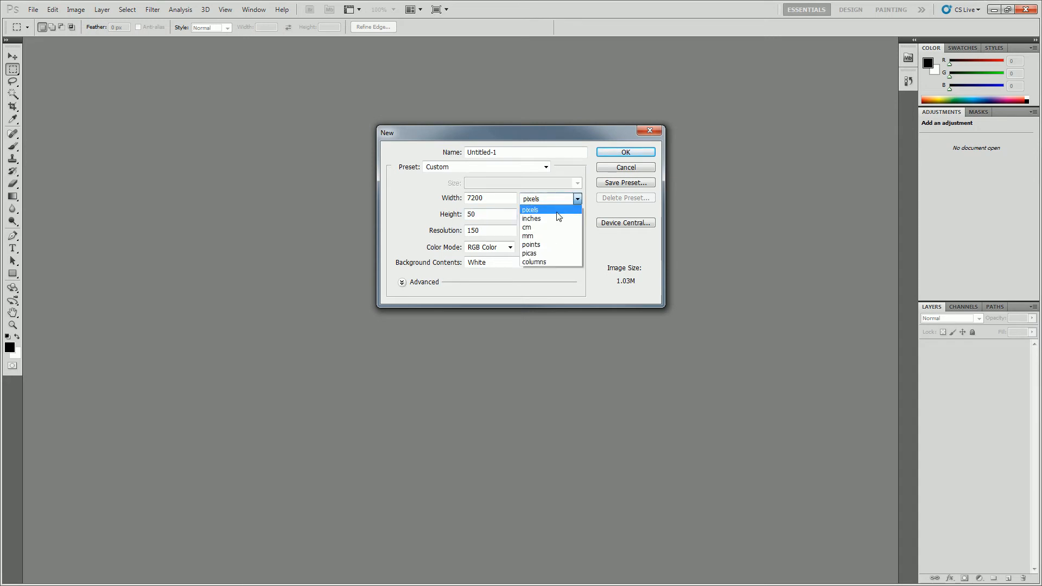
pyautogui.click(552, 216)
pyautogui.click(552, 215)
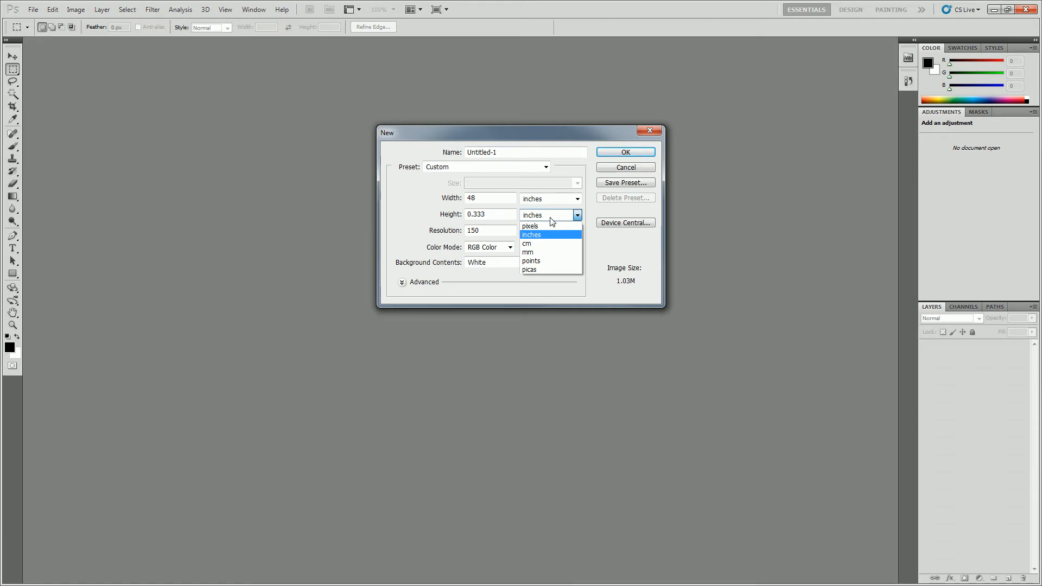
pyautogui.click(544, 233)
pyautogui.doubleClick(496, 213)
pyautogui.write('25')
pyautogui.press('BackSpace')
pyautogui.write('4')
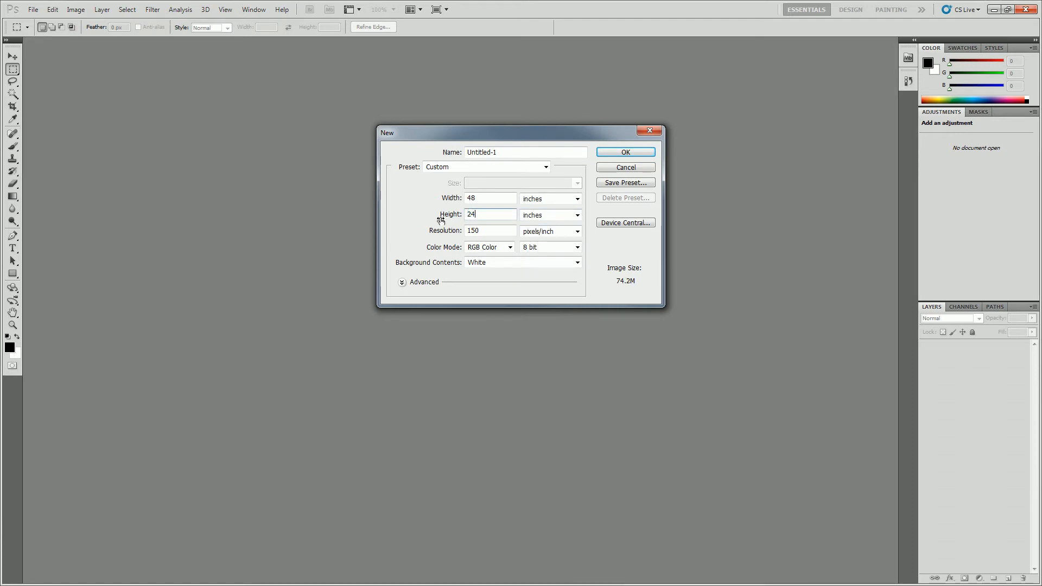
pyautogui.click(490, 198)
pyautogui.click(499, 230)
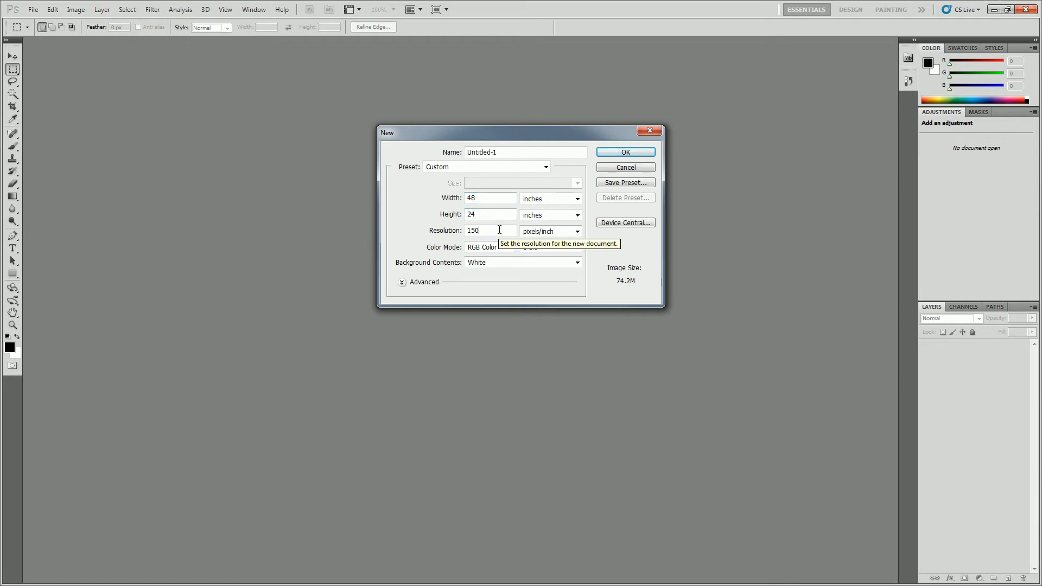
pyautogui.click(598, 154)
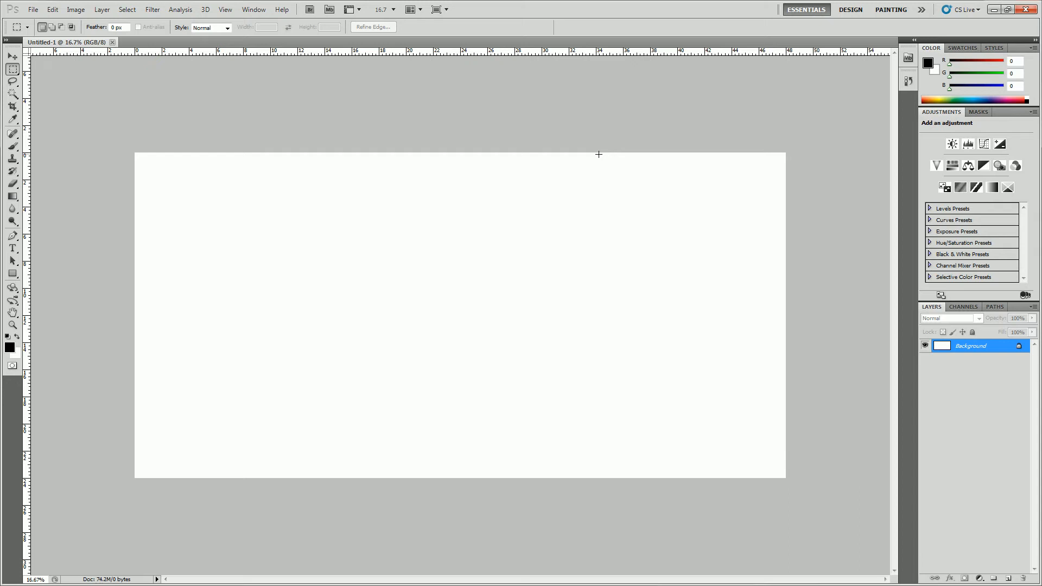
# Place margin guides 1 inch inside all four canvas edges and vertical guides at 31 and 32 inches.
pyautogui.moveTo(29, 97); pyautogui.dragTo(148, 82)
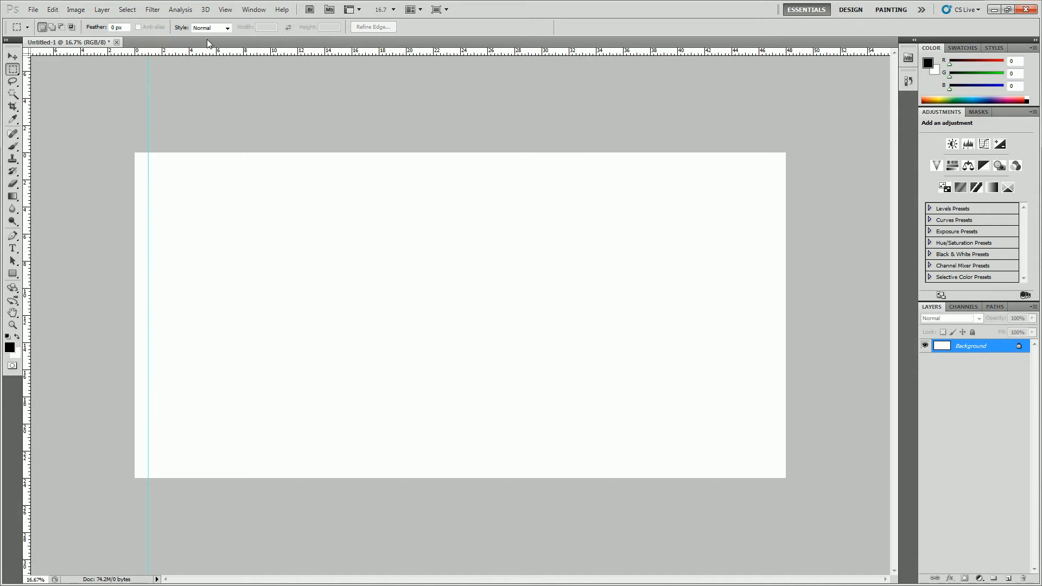
pyautogui.moveTo(209, 53); pyautogui.dragTo(114, 166)
pyautogui.moveTo(120, 52); pyautogui.dragTo(111, 464)
pyautogui.moveTo(28, 408); pyautogui.dragTo(773, 147)
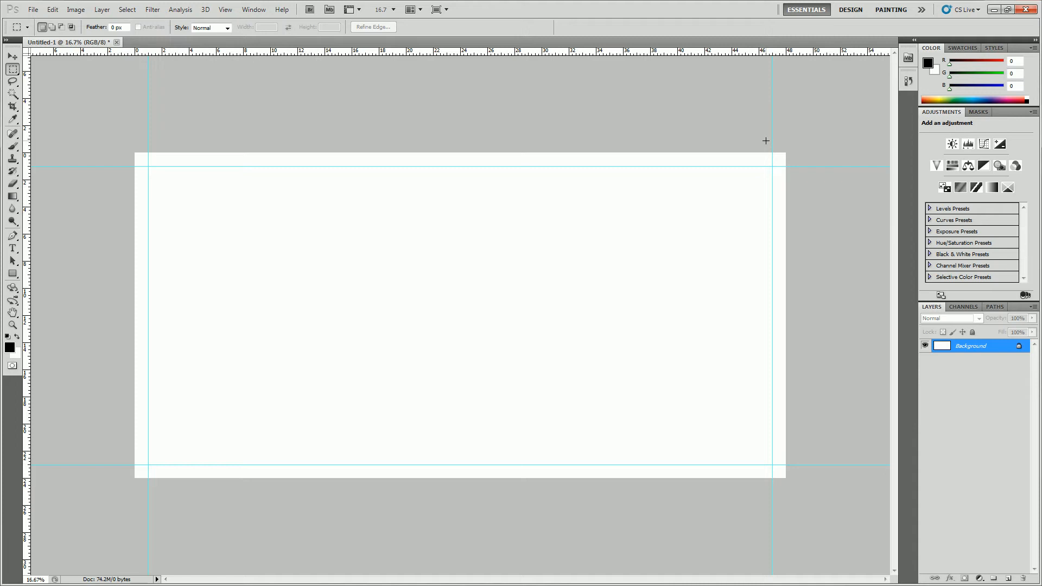
pyautogui.moveTo(29, 188); pyautogui.dragTo(554, 104)
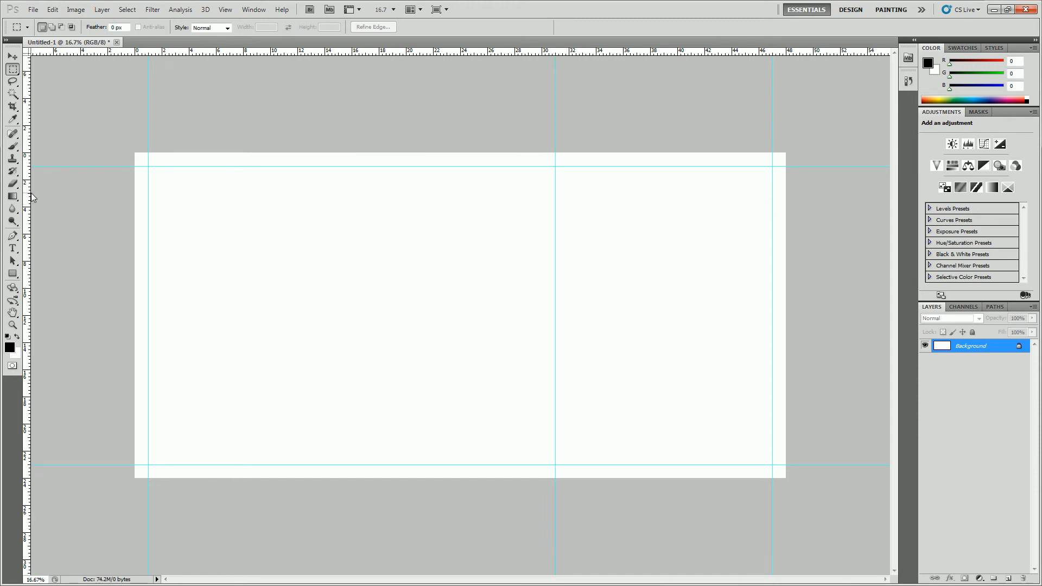
pyautogui.moveTo(30, 198); pyautogui.dragTo(567, 133)
pyautogui.moveTo(617, 53); pyautogui.dragTo(400, 302)
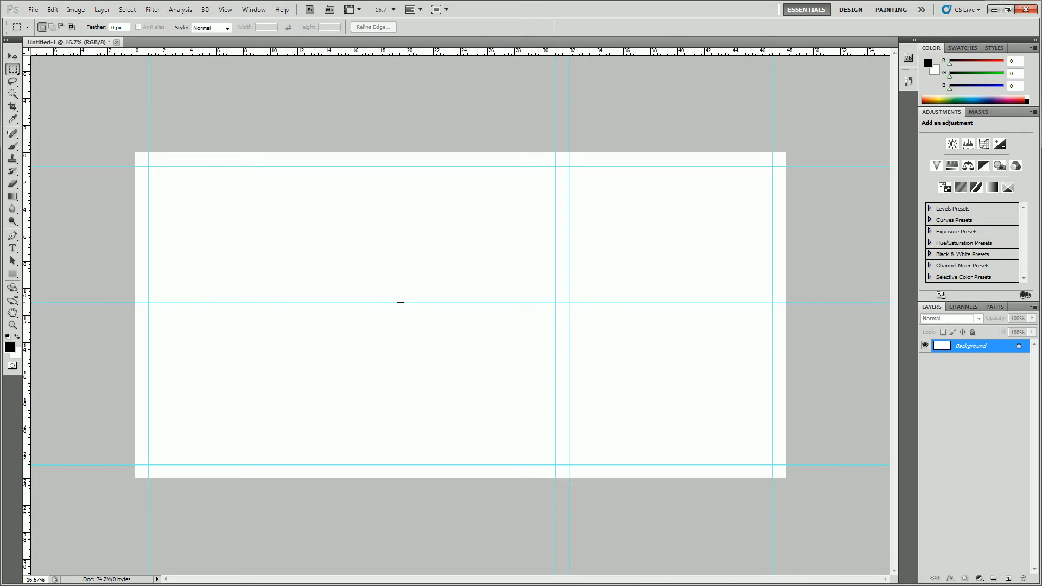
pyautogui.moveTo(370, 53)
pyautogui.mouseDown()
pyautogui.moveTo(293, 295)
pyautogui.moveTo(300, 330)
pyautogui.moveTo(364, 45)
pyautogui.mouseUp()
pyautogui.hotkey('ctrl', 'z')
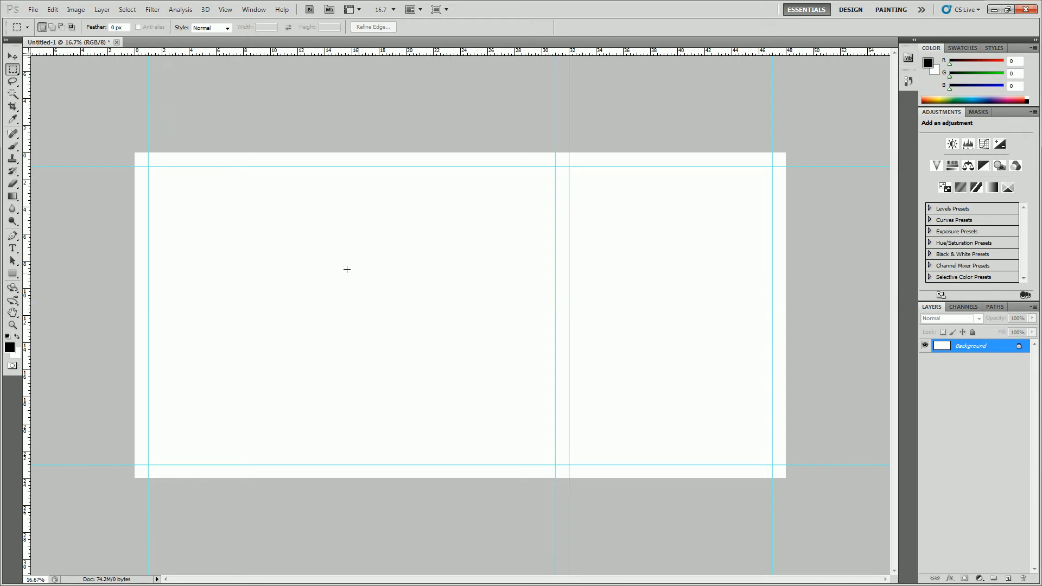
# Place two horizontal guides across the middle of the canvas at 11.5 and 12.5 inches.
pyautogui.click(13, 325)
pyautogui.click(75, 302)
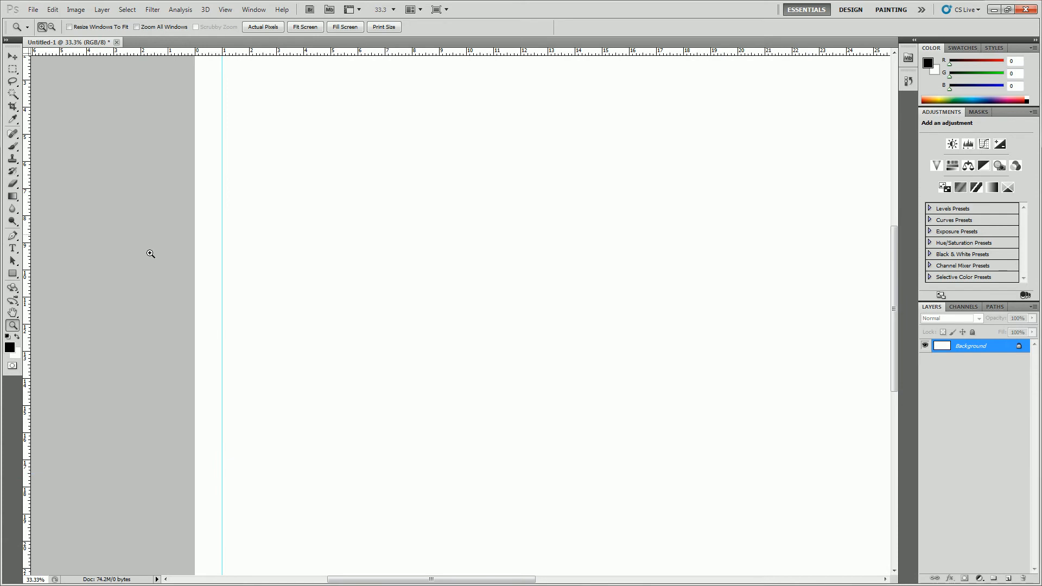
pyautogui.moveTo(274, 52); pyautogui.dragTo(193, 310)
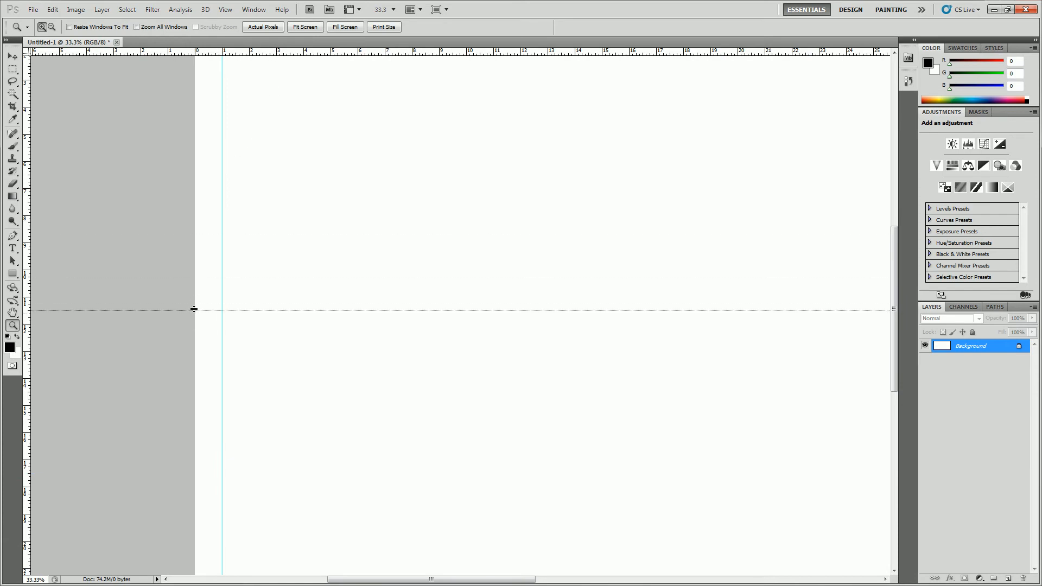
pyautogui.moveTo(171, 53); pyautogui.dragTo(146, 338)
pyautogui.keyDown('alt'); pyautogui.click(259, 236); pyautogui.keyUp('alt')
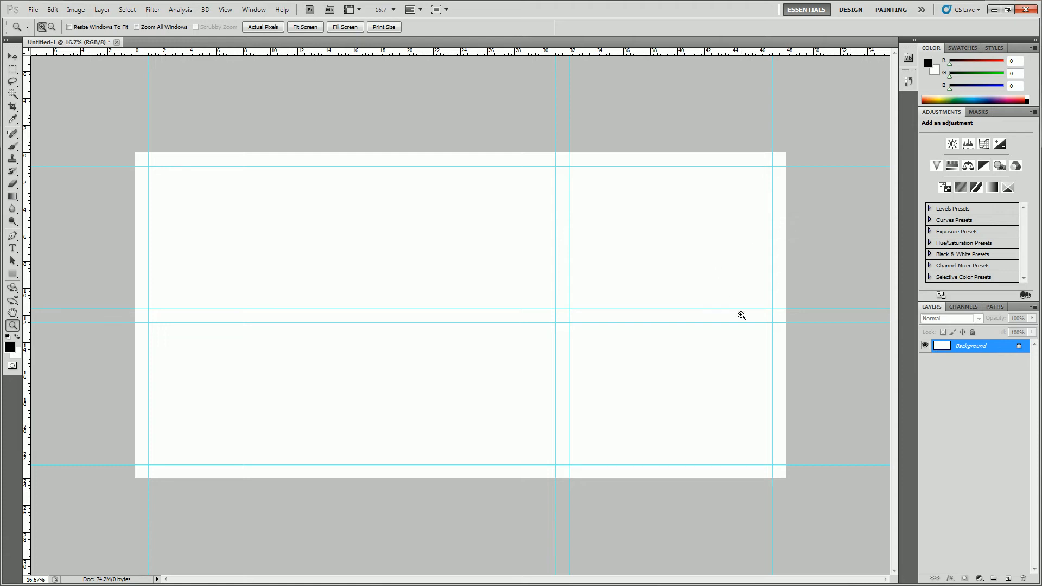
# Add horizontal guides at 11 and 22.5 inches and vertical guides at 46.5 and 30.5 inches for title placement.
pyautogui.click(744, 310)
pyautogui.click(780, 300)
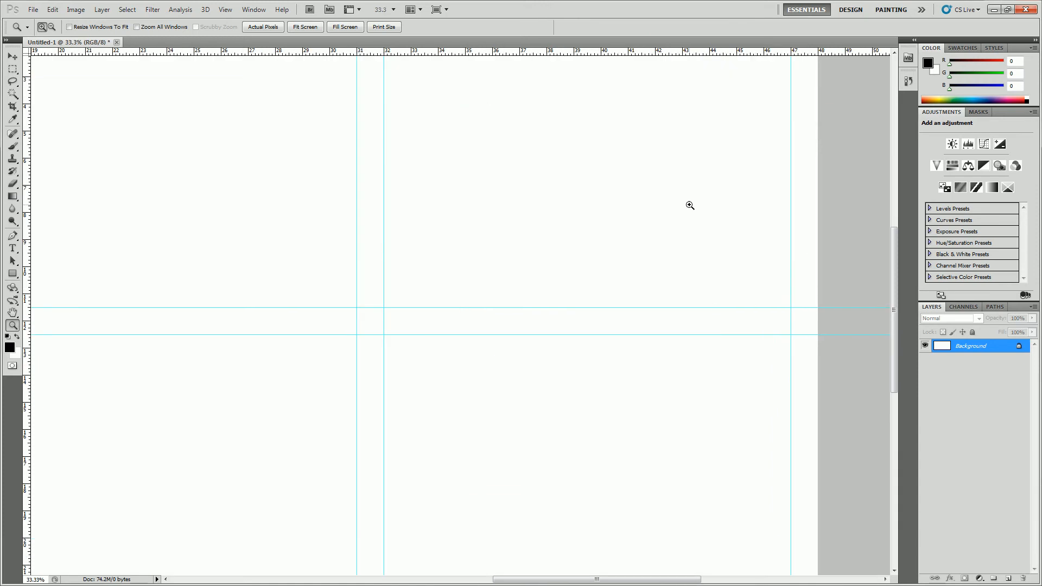
pyautogui.moveTo(663, 54); pyautogui.dragTo(607, 294)
pyautogui.scroll(-5, 607, 293)
pyautogui.moveTo(631, 52); pyautogui.dragTo(612, 467)
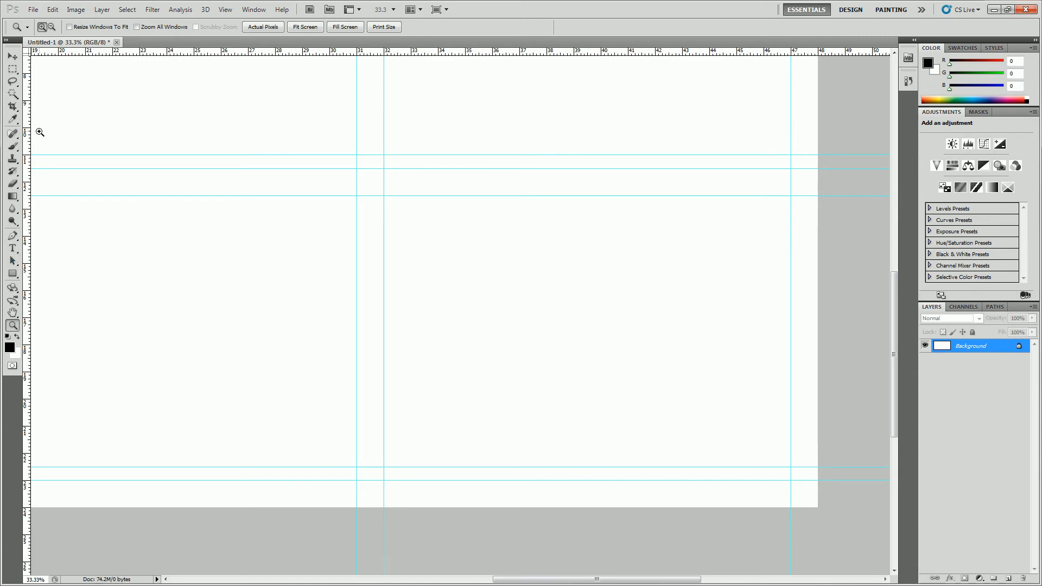
pyautogui.moveTo(28, 135); pyautogui.dragTo(777, 117)
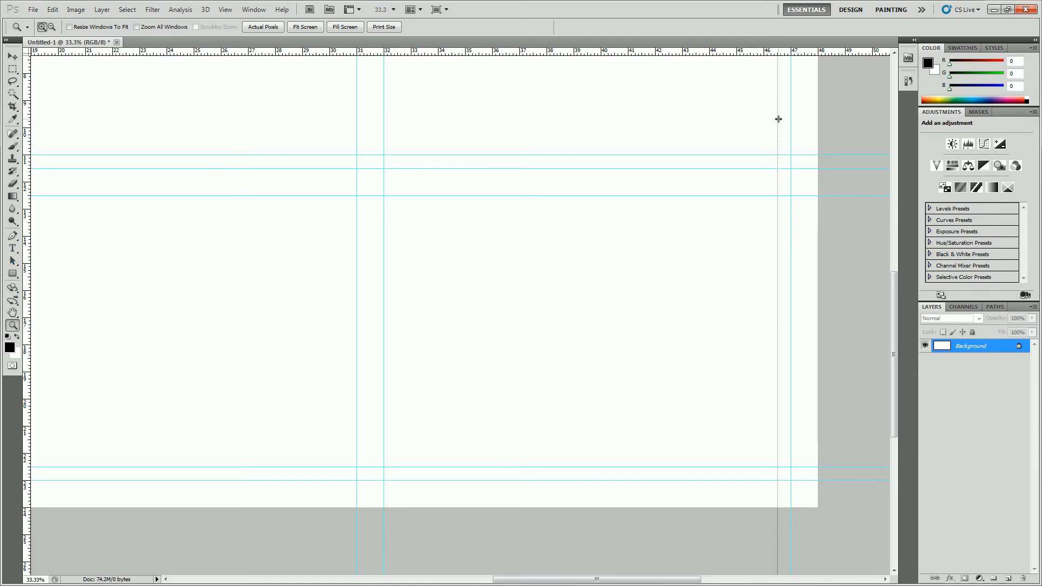
pyautogui.moveTo(28, 113); pyautogui.dragTo(342, 105)
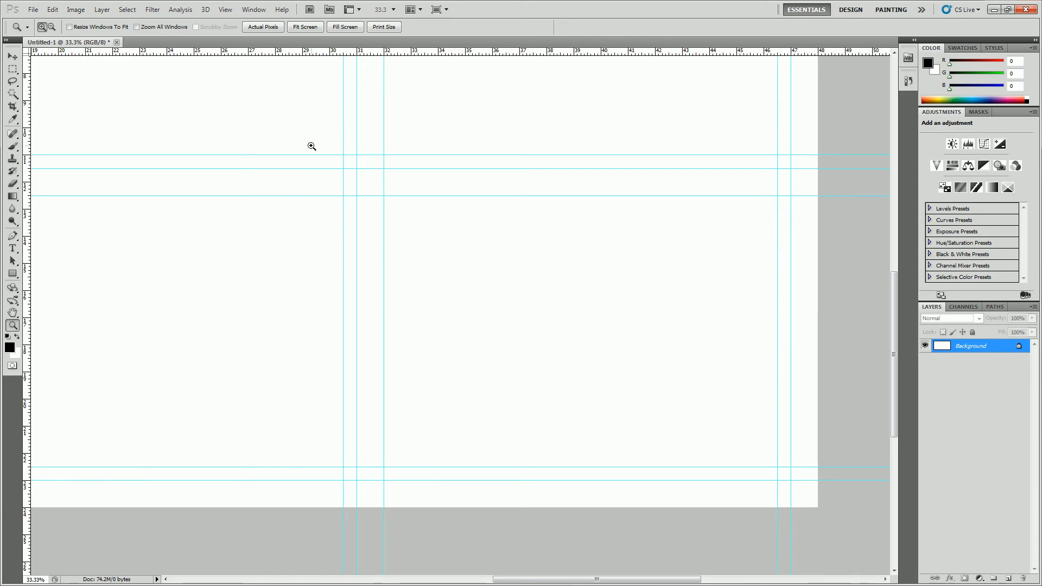
# Create a 24 pt text reading "TITL 1" and move it beside the 11-inch horizontal guide at about 20 inches across.
pyautogui.click(13, 247)
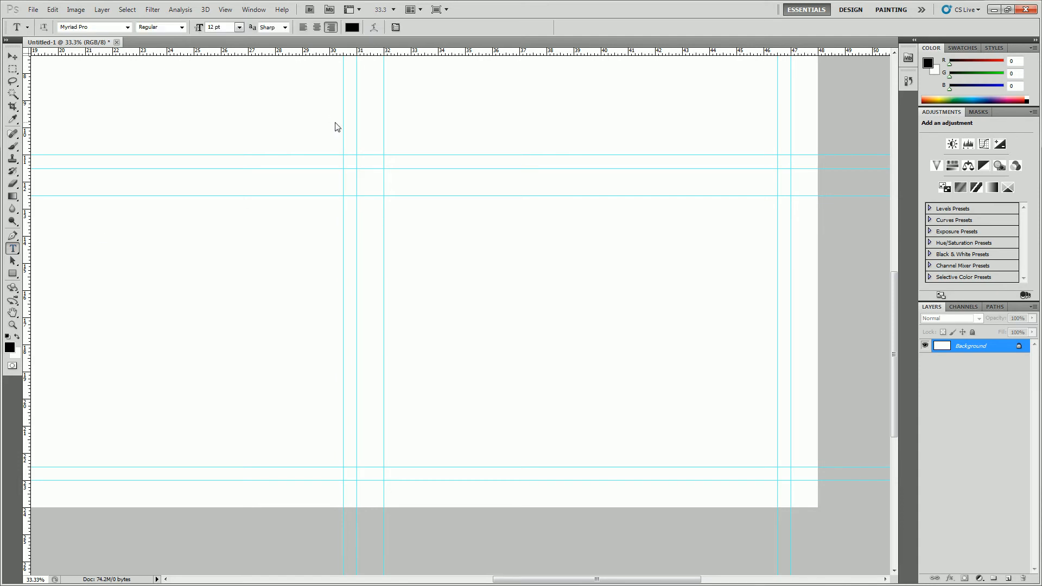
pyautogui.moveTo(520, 114); pyautogui.dragTo(734, 145)
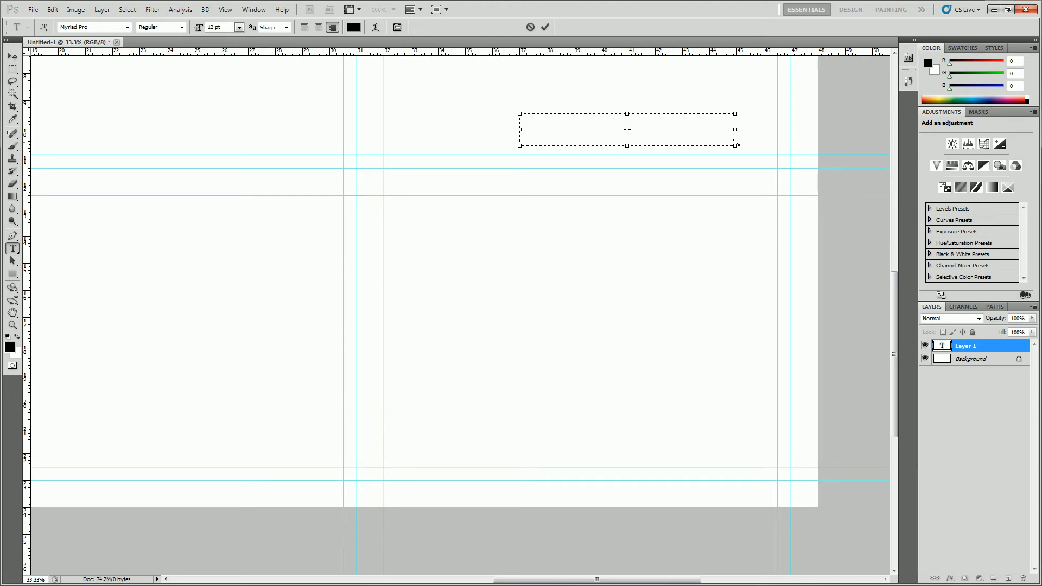
pyautogui.click(240, 28)
pyautogui.click(237, 152)
pyautogui.click(13, 57)
pyautogui.moveTo(709, 118); pyautogui.dragTo(48, 159)
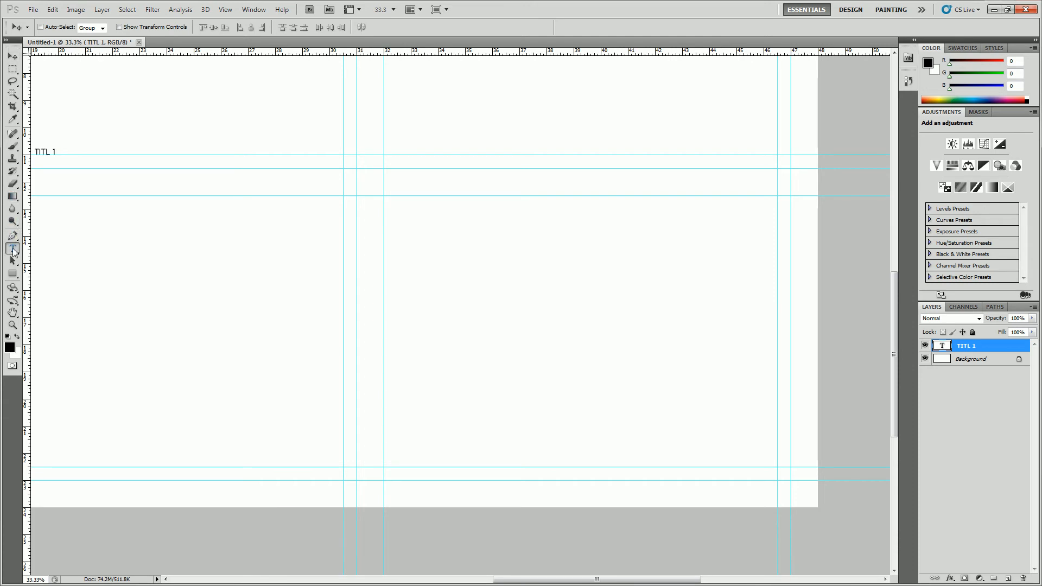
# Correct the title text to "TITLE 1" and set its font size to 48 pt.
pyautogui.click(13, 248)
pyautogui.click(52, 152)
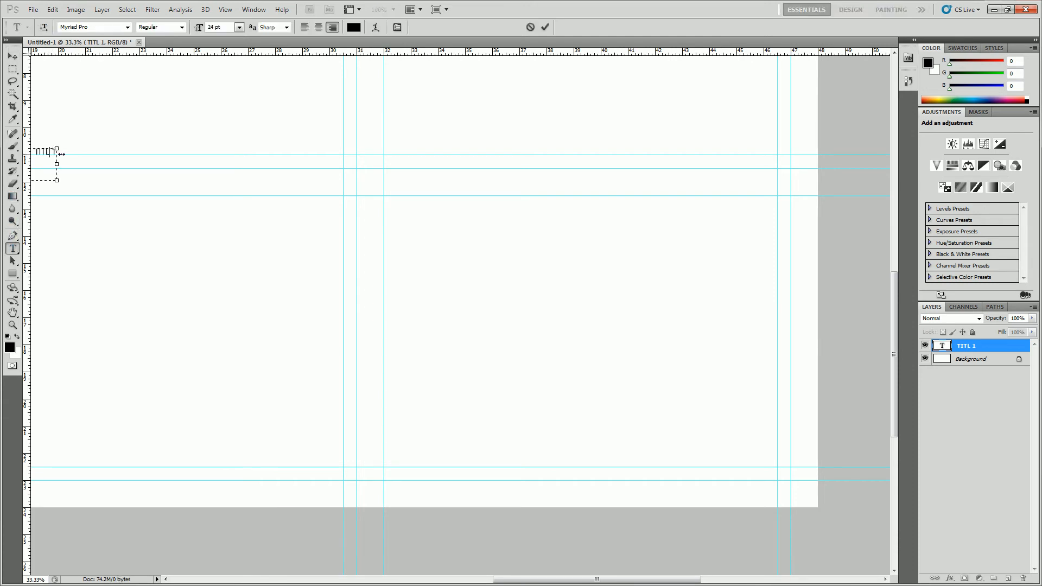
pyautogui.write('E')
pyautogui.doubleClick(35, 153)
pyautogui.moveTo(34, 152); pyautogui.dragTo(66, 151)
pyautogui.tripleClick(44, 152)
pyautogui.click(240, 28)
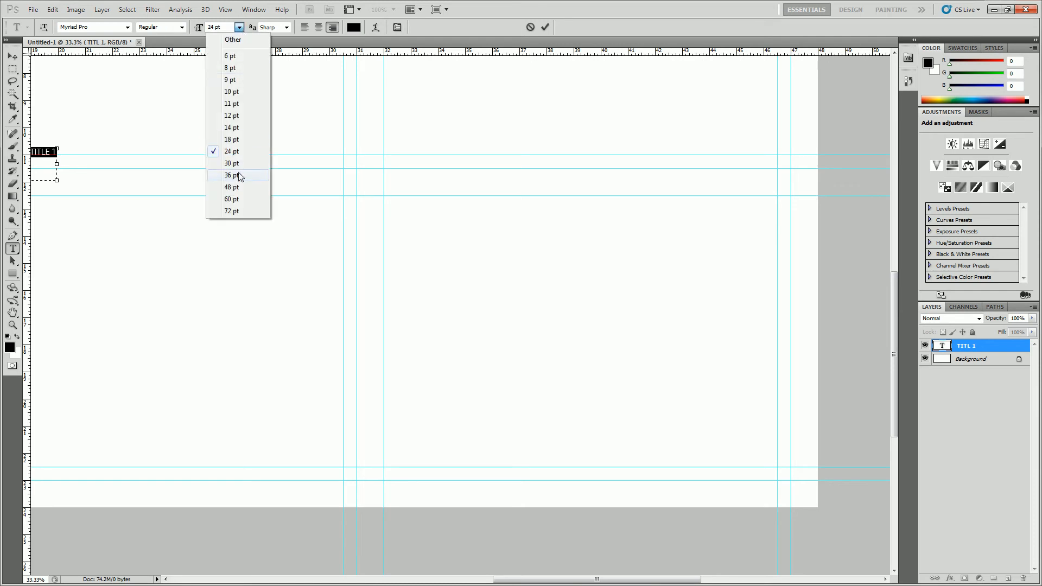
pyautogui.click(239, 188)
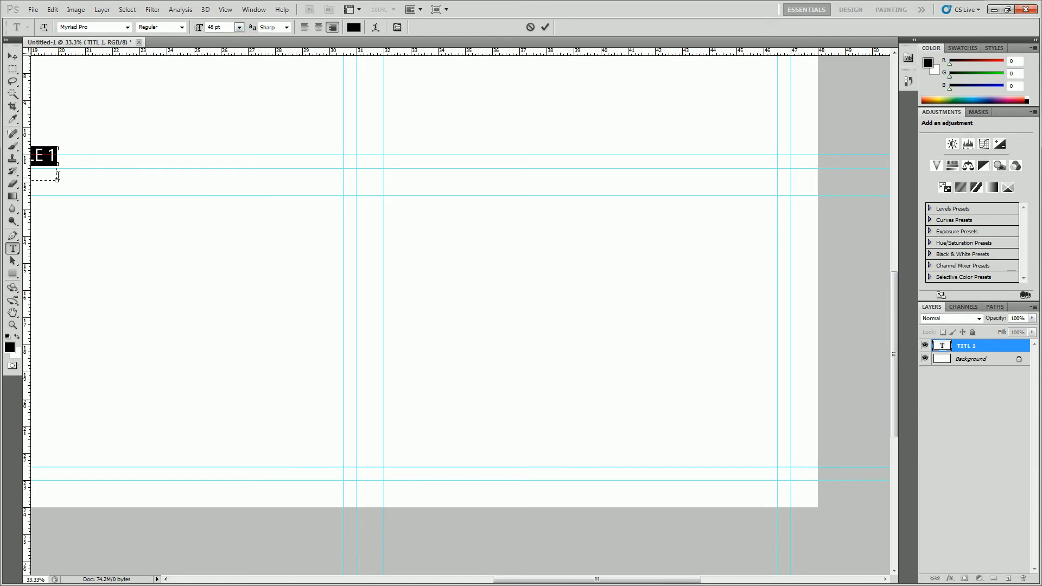
# Move the title so it ends at about 22 inches across and sits on the 11-inch horizontal guide.
pyautogui.moveTo(86, 156); pyautogui.dragTo(140, 148)
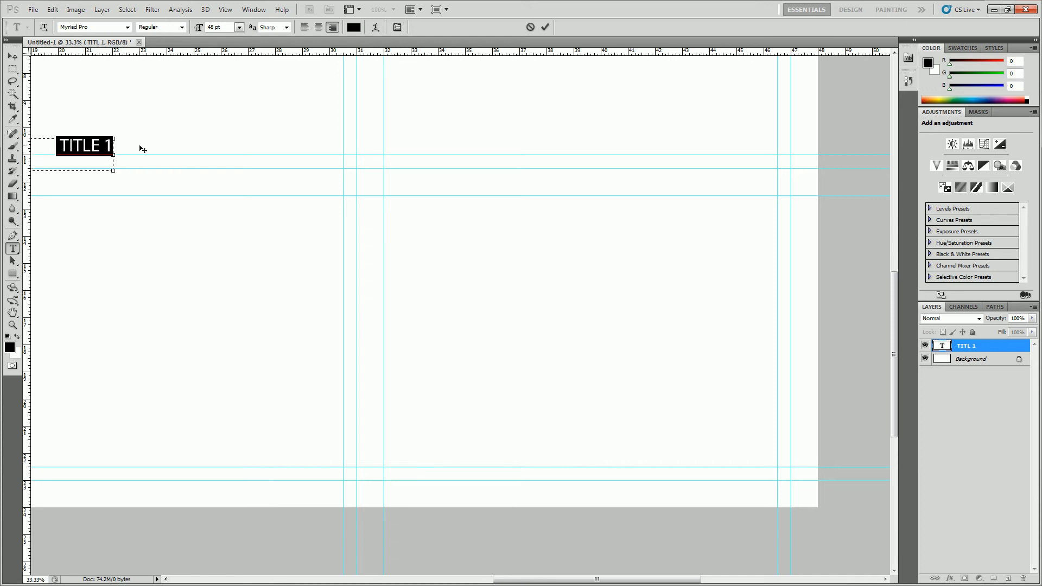
pyautogui.press('Right')
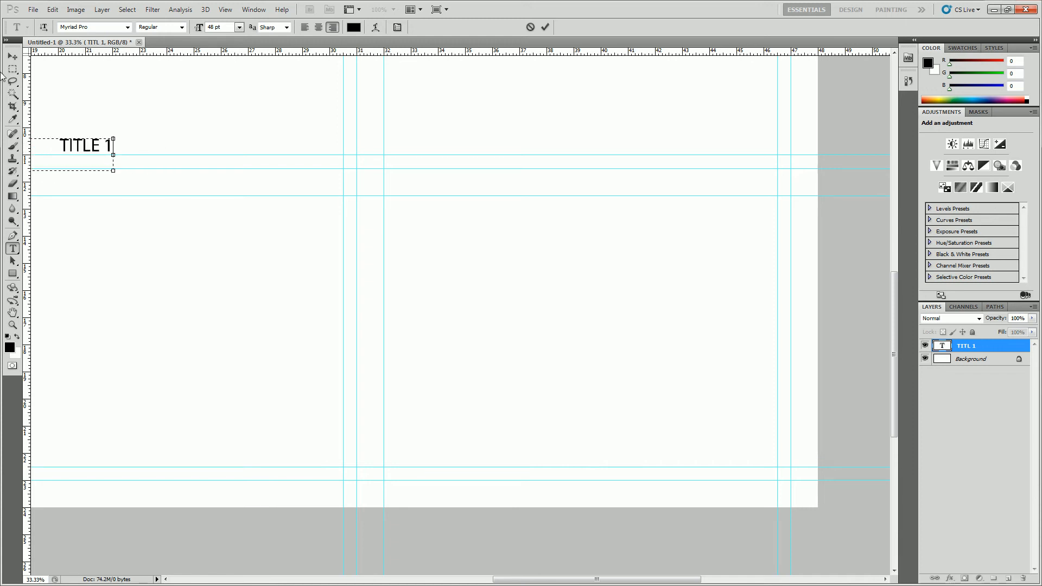
pyautogui.click(13, 57)
pyautogui.hotkey('shift', 'Down')
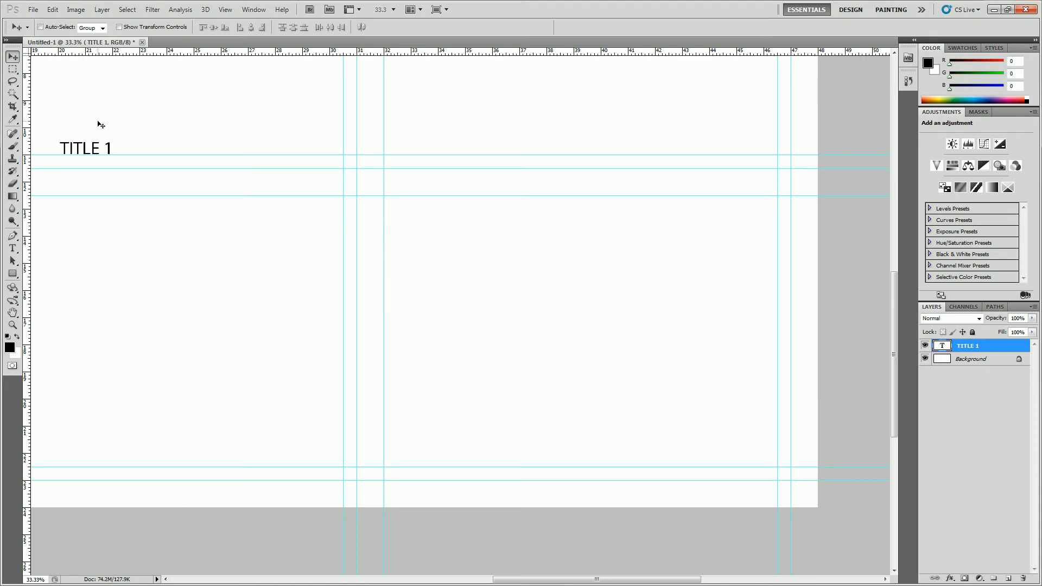
# Set the font size of the "TITLE 1" text to 24 pt.
pyautogui.click(12, 324)
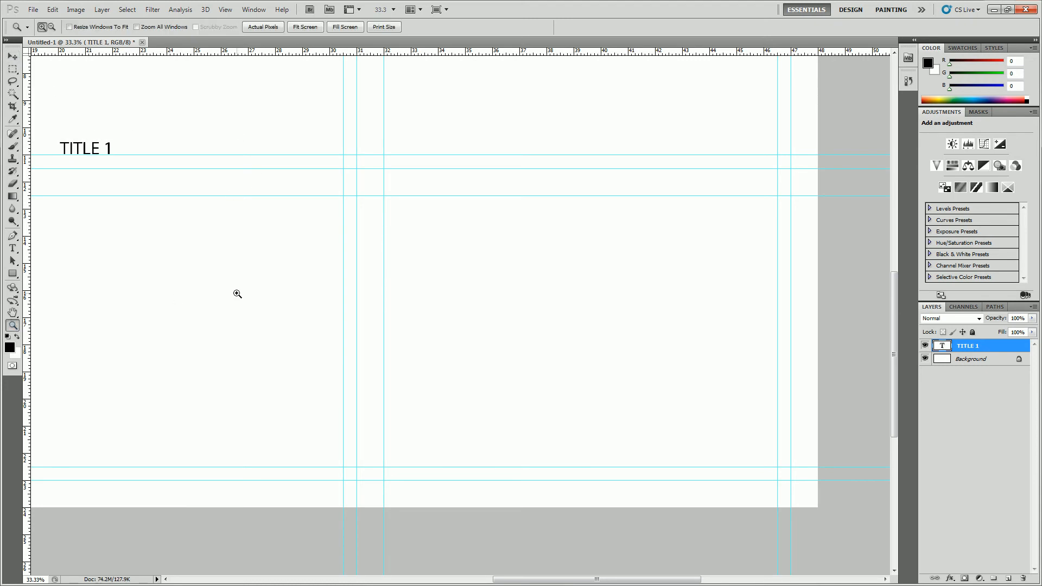
pyautogui.keyDown('alt'); pyautogui.click(557, 285); pyautogui.keyUp('alt')
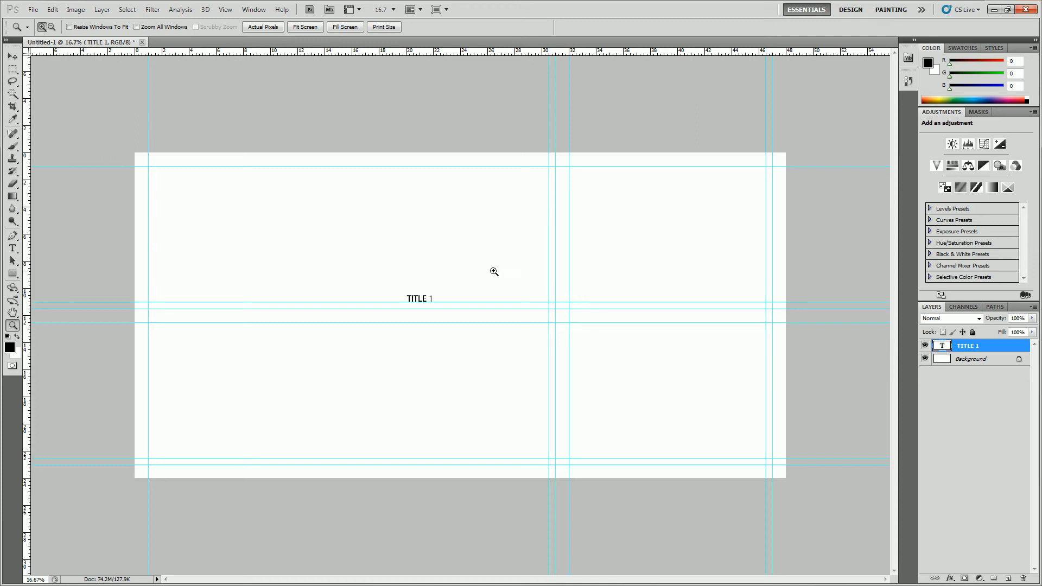
pyautogui.click(13, 248)
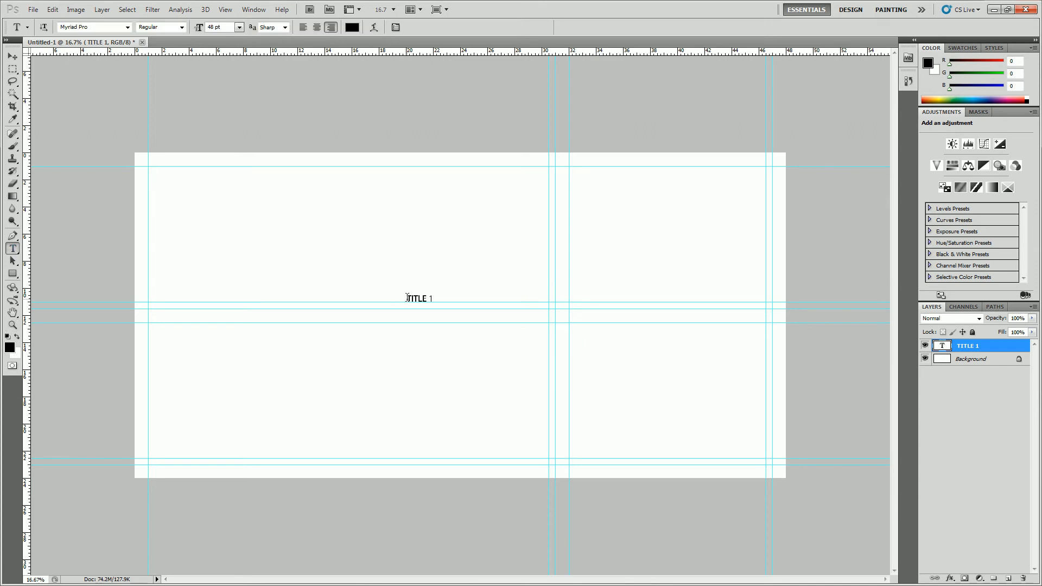
pyautogui.tripleClick(406, 298)
pyautogui.click(239, 28)
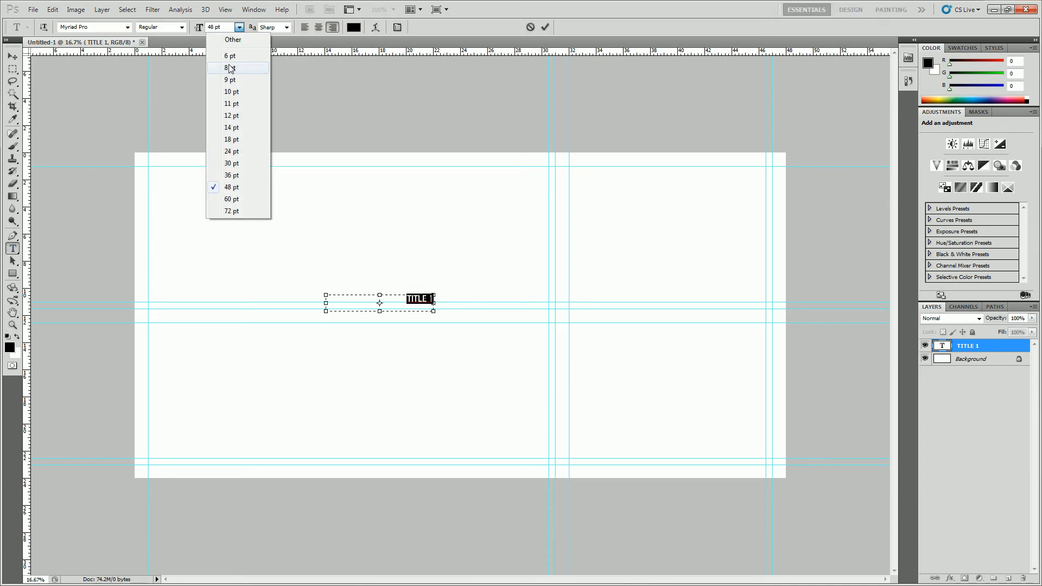
pyautogui.click(232, 151)
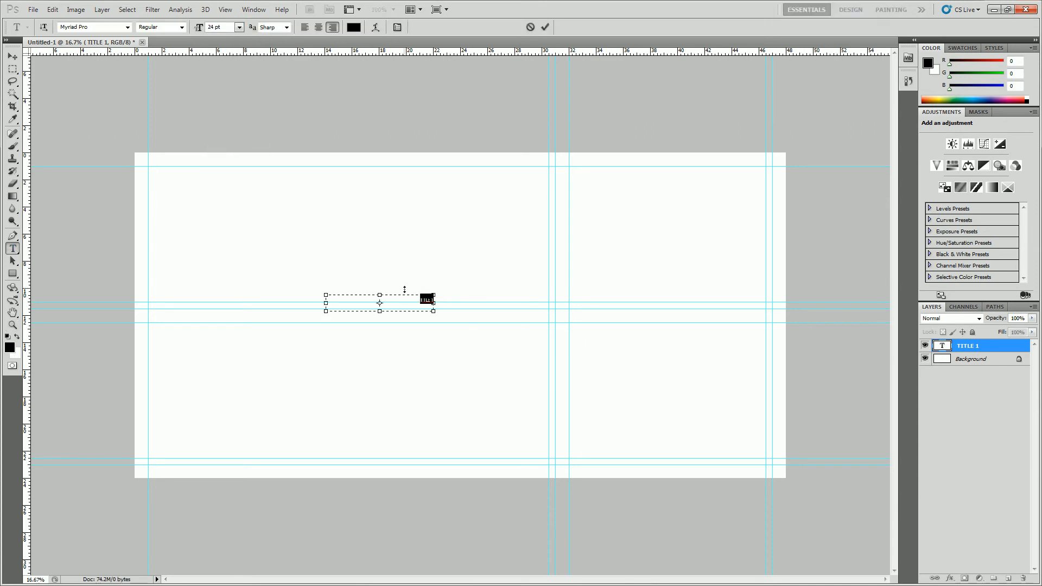
pyautogui.click(13, 56)
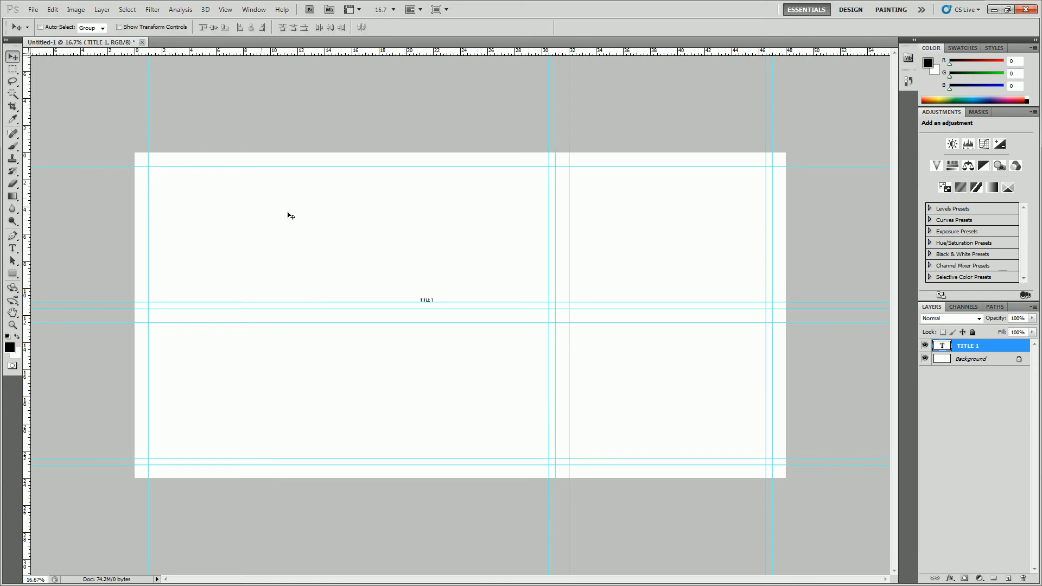
# Move the title to the lower-left panel's corner, ending at the 30.5-inch vertical guide and sitting on the 22.5-inch horizontal guide.
pyautogui.click(12, 325)
pyautogui.click(699, 300)
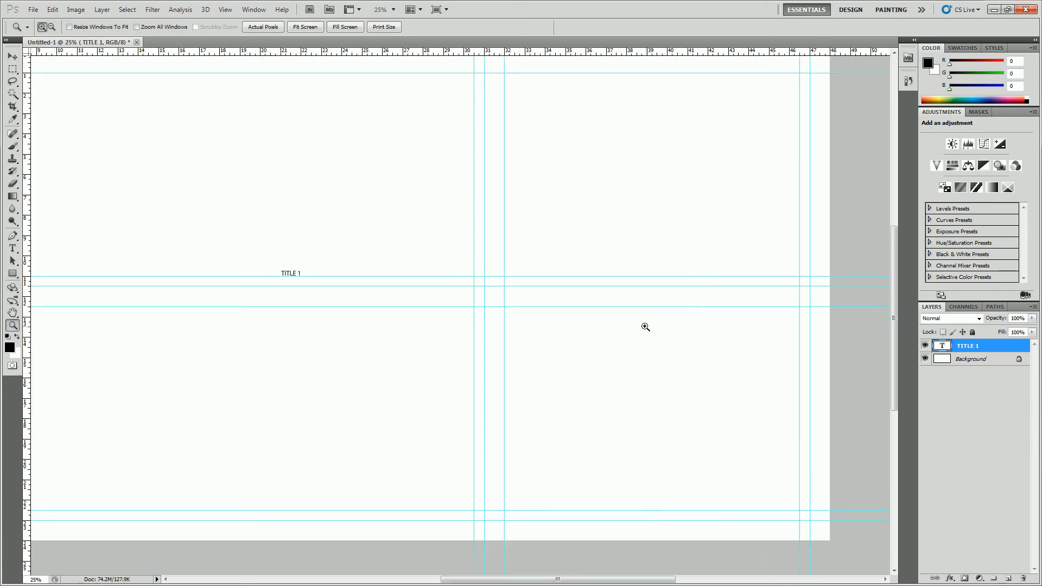
pyautogui.scroll(-1, 348, 247)
pyautogui.click(12, 57)
pyautogui.moveTo(297, 256); pyautogui.dragTo(470, 486)
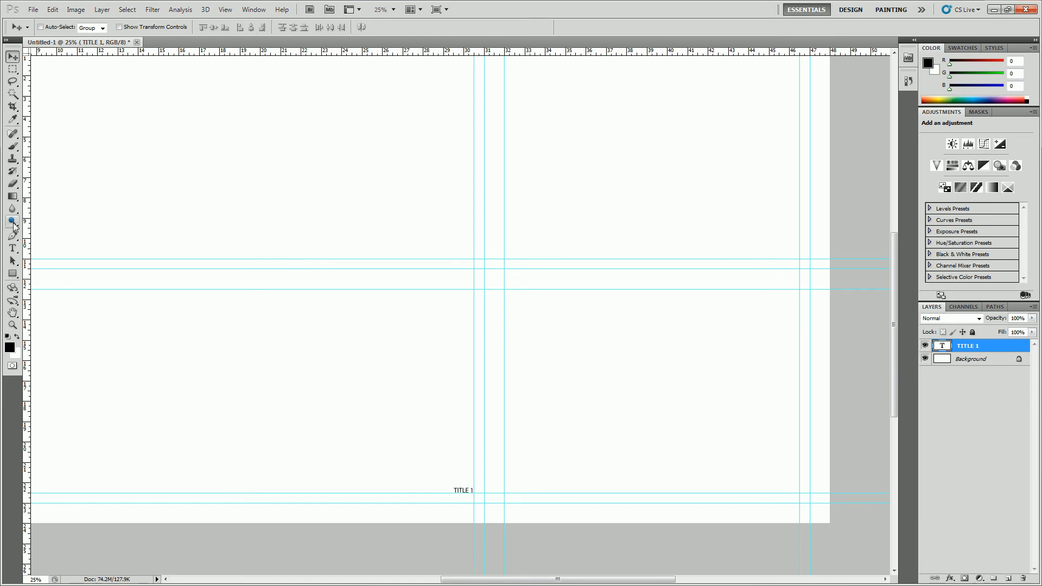
pyautogui.click(13, 261)
pyautogui.click(13, 248)
pyautogui.doubleClick(456, 489)
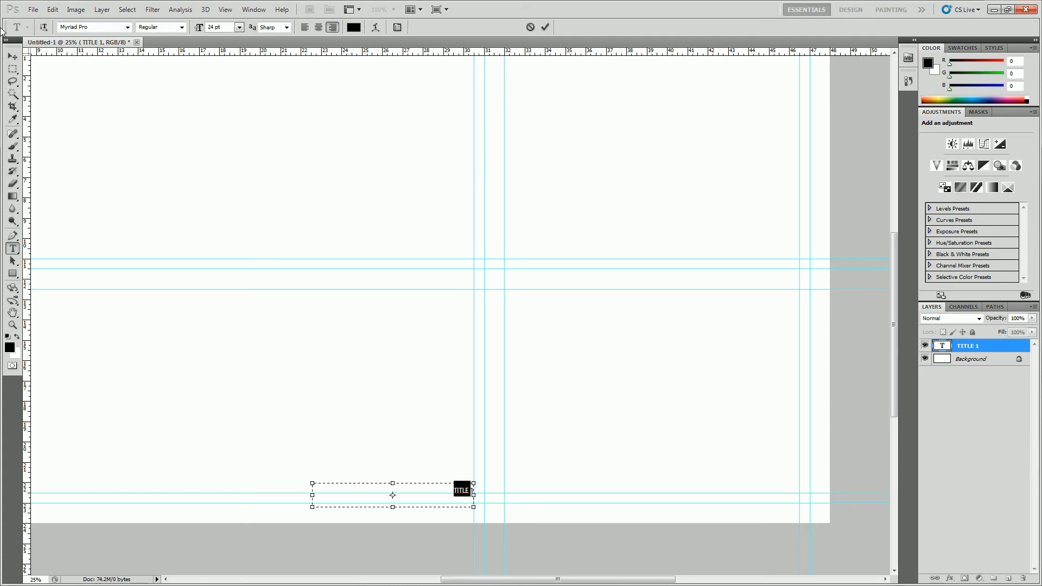
pyautogui.click(12, 56)
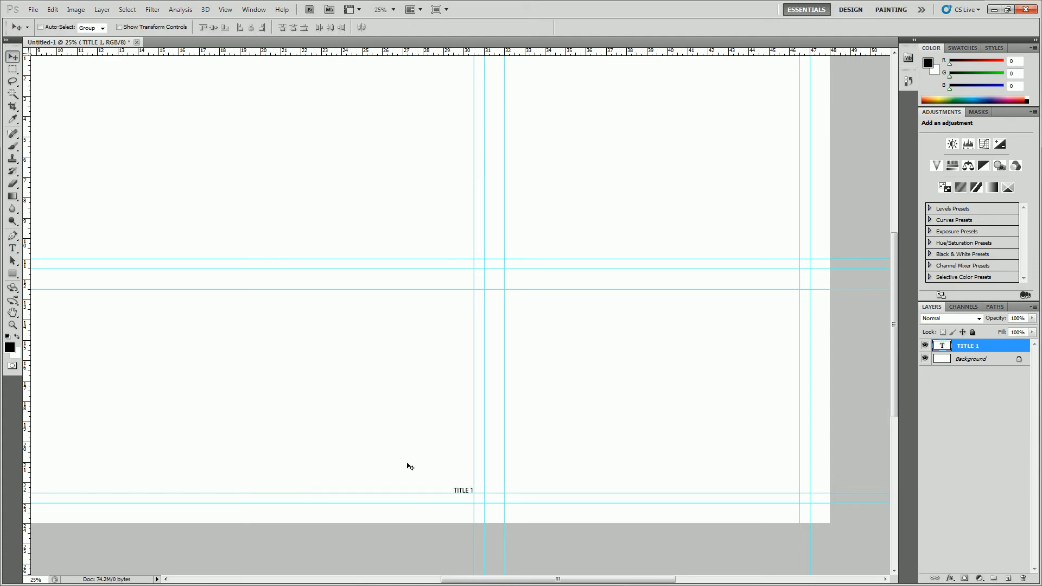
pyautogui.rightClick(969, 346)
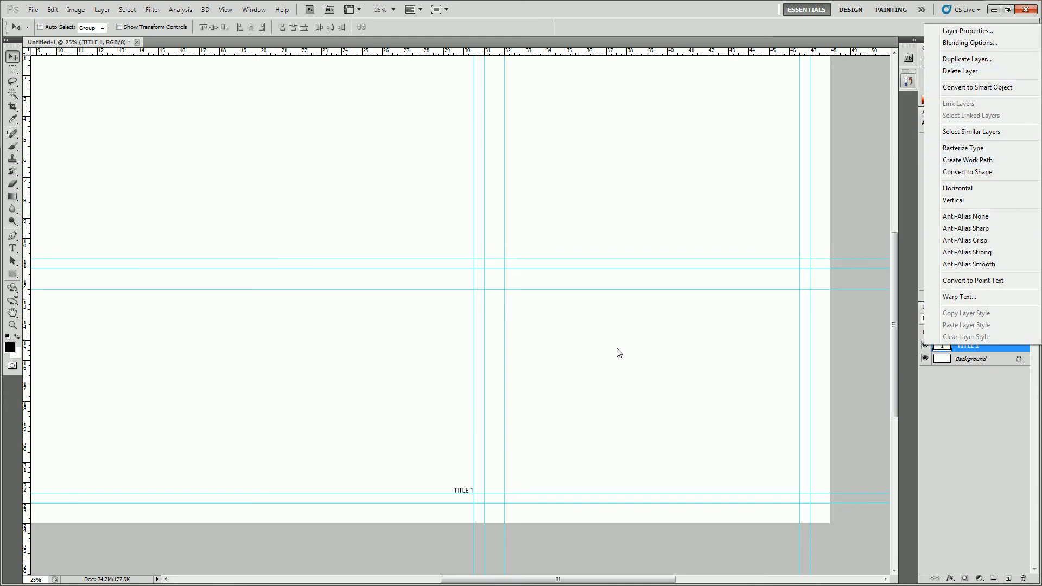
pyautogui.click(12, 247)
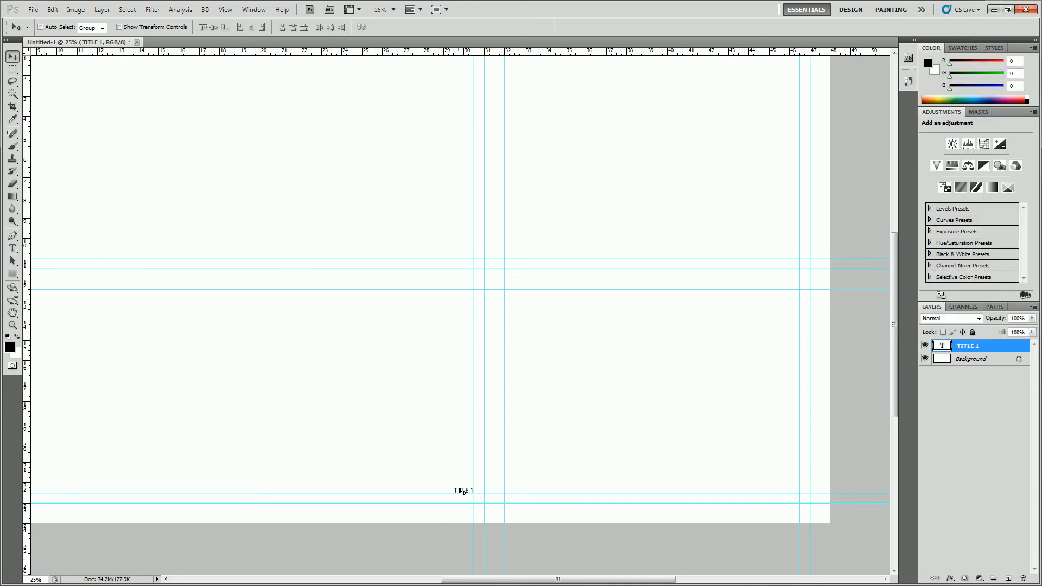
# Change the whole "TITLE 1" text to the Calibri font at 24 pt.
pyautogui.click(8, 248)
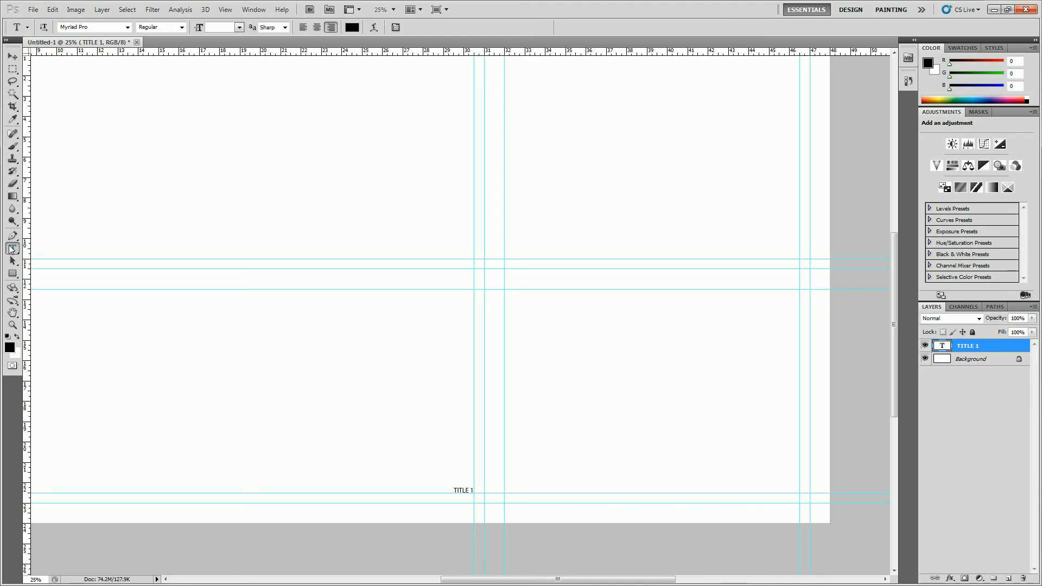
pyautogui.click(445, 495)
pyautogui.hotkey('ctrl', 'a')
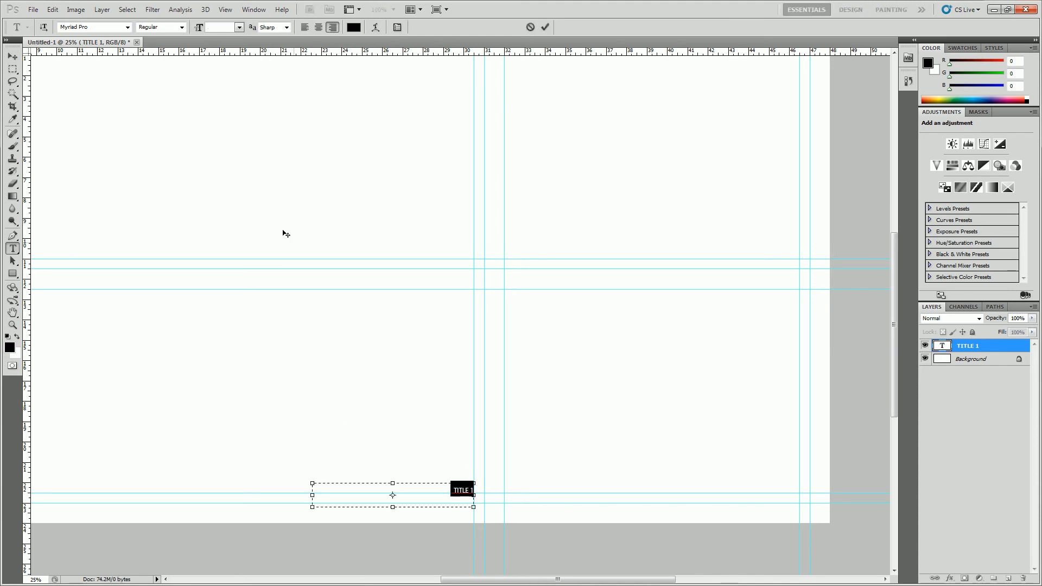
pyautogui.click(128, 27)
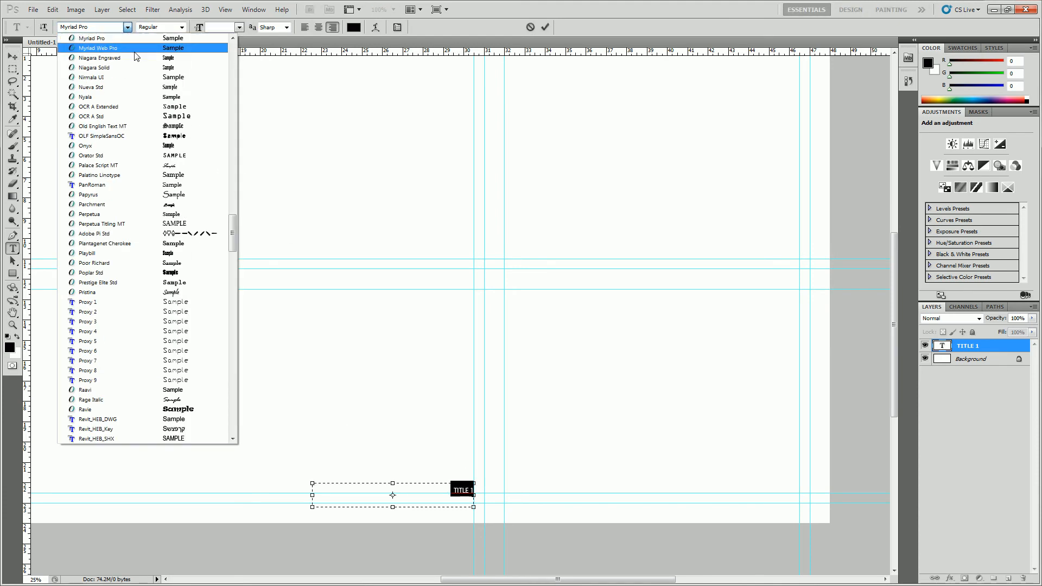
pyautogui.moveTo(232, 230); pyautogui.dragTo(242, 86)
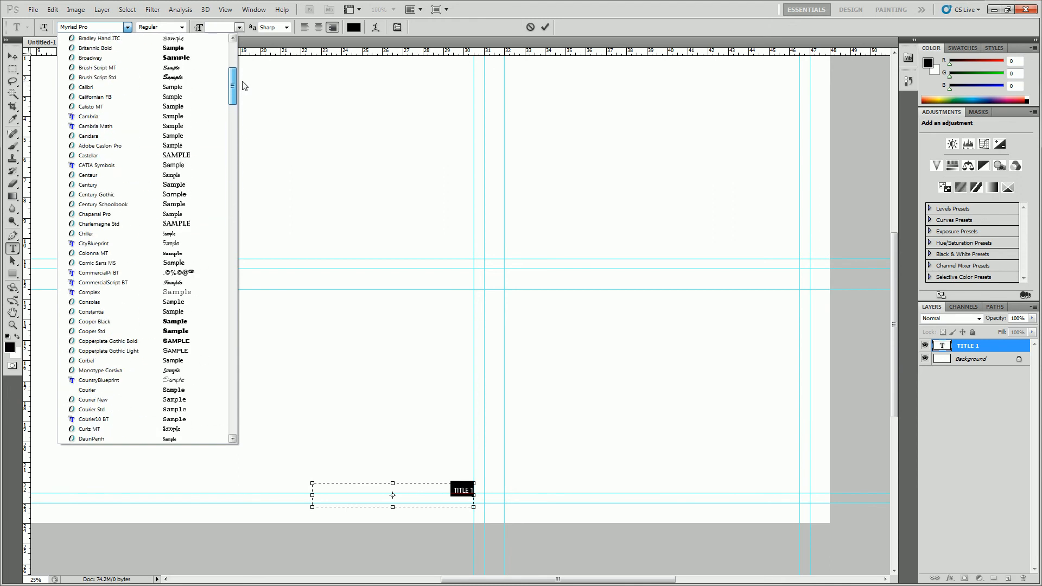
pyautogui.click(179, 87)
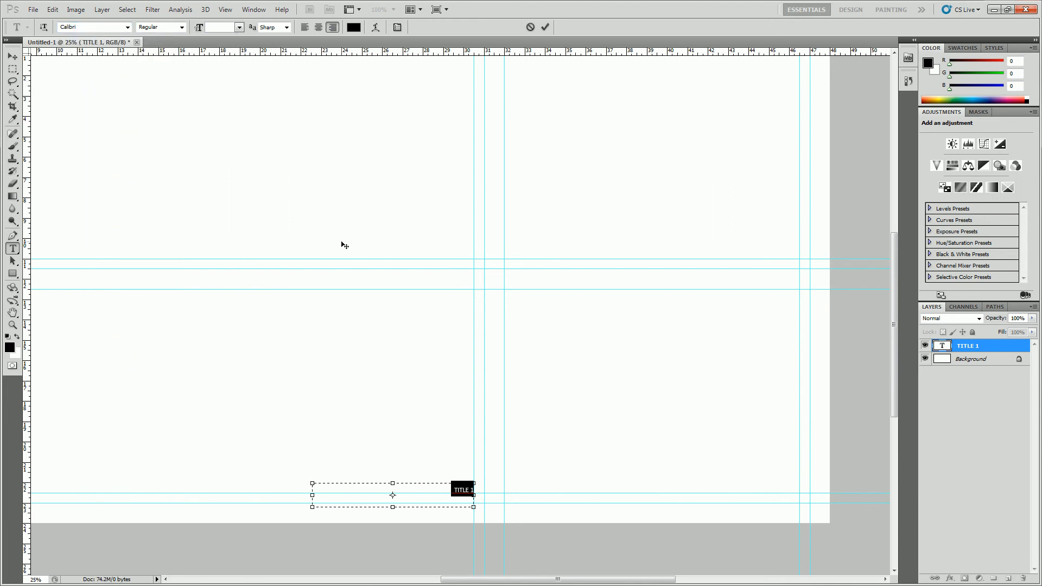
pyautogui.click(239, 28)
pyautogui.click(239, 150)
pyautogui.moveTo(393, 507); pyautogui.dragTo(445, 486)
pyautogui.click(13, 57)
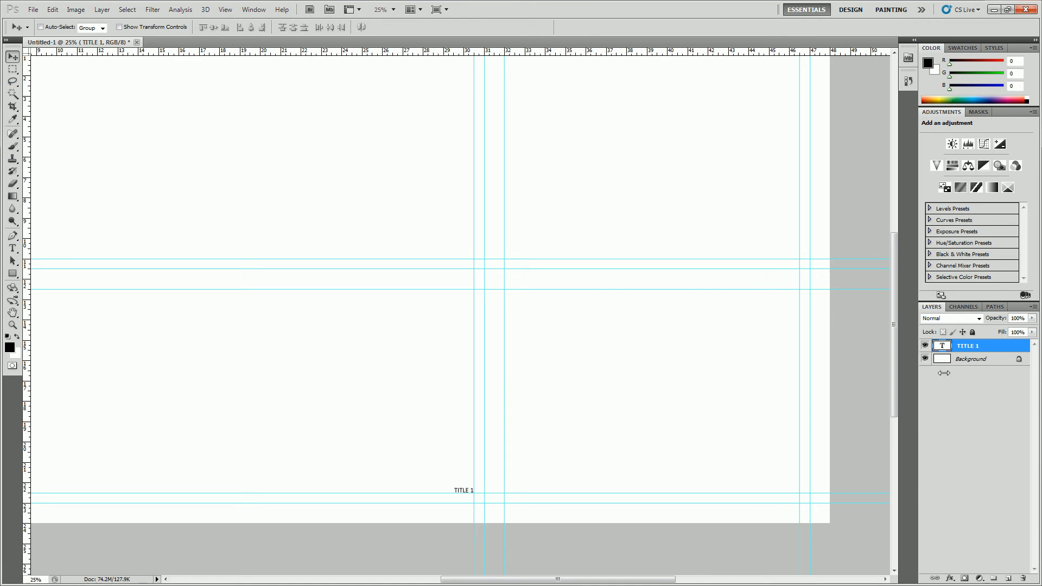
# Duplicate the title layer and move the copy to end at the 46.5-inch vertical guide on the 11-inch horizontal guide.
pyautogui.rightClick(959, 351)
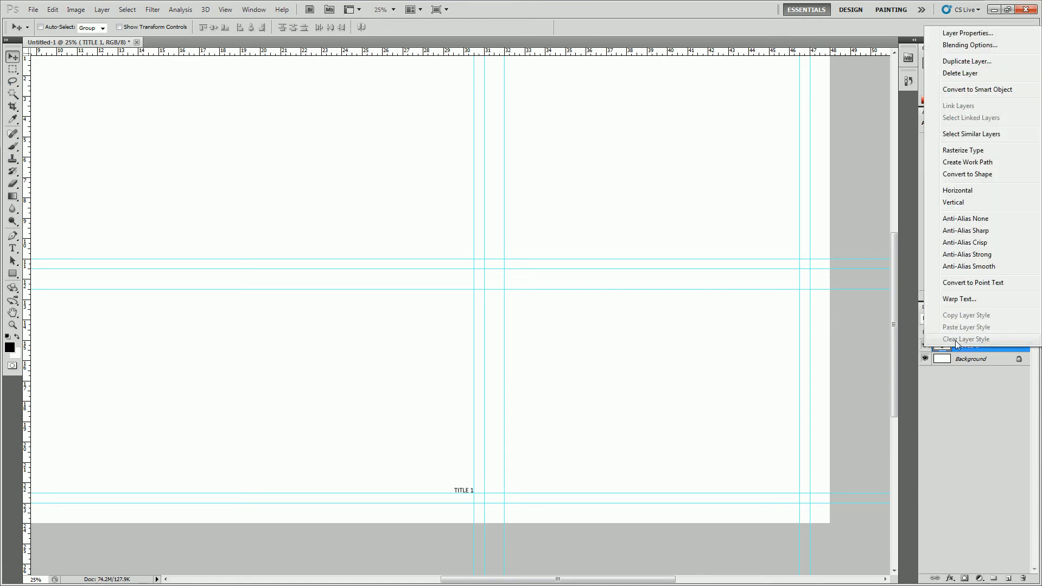
pyautogui.click(964, 62)
pyautogui.click(614, 179)
pyautogui.moveTo(463, 491); pyautogui.dragTo(781, 265)
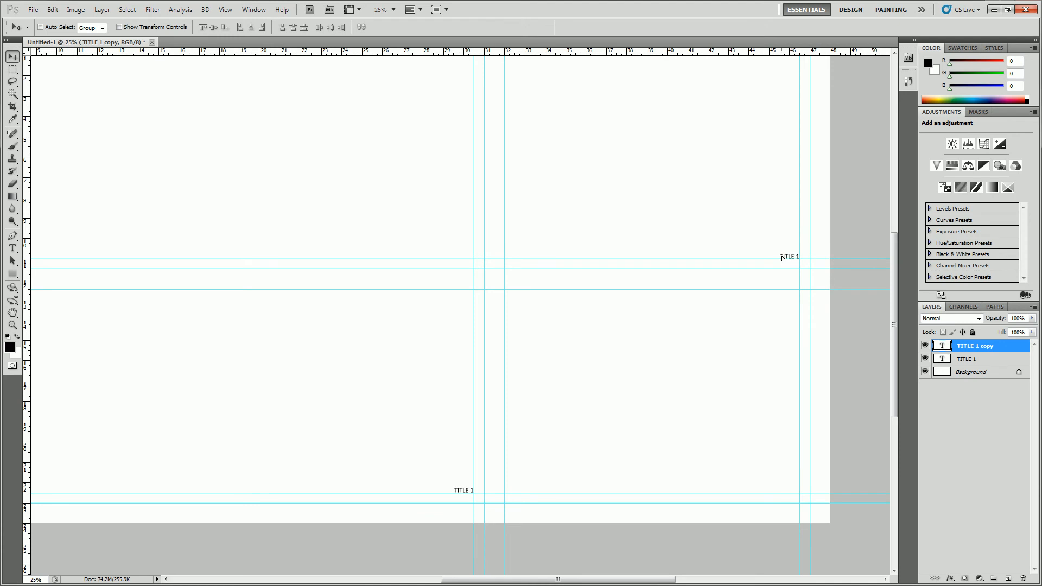
# Duplicate the copied title and move it straight down onto the 22.5-inch horizontal guide, ending at the 46.5-inch vertical guide.
pyautogui.rightClick(971, 347)
pyautogui.click(967, 60)
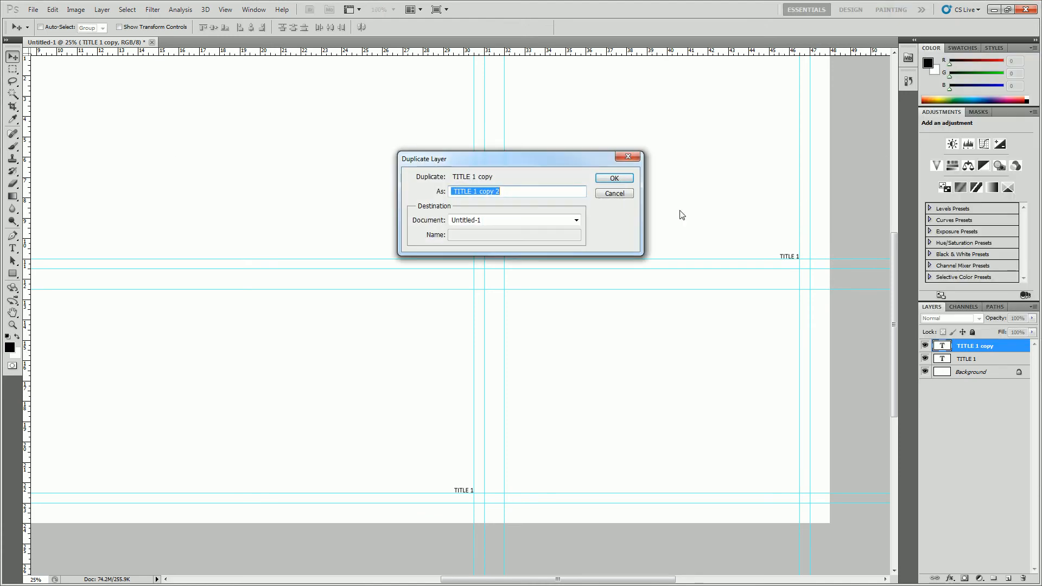
pyautogui.click(614, 178)
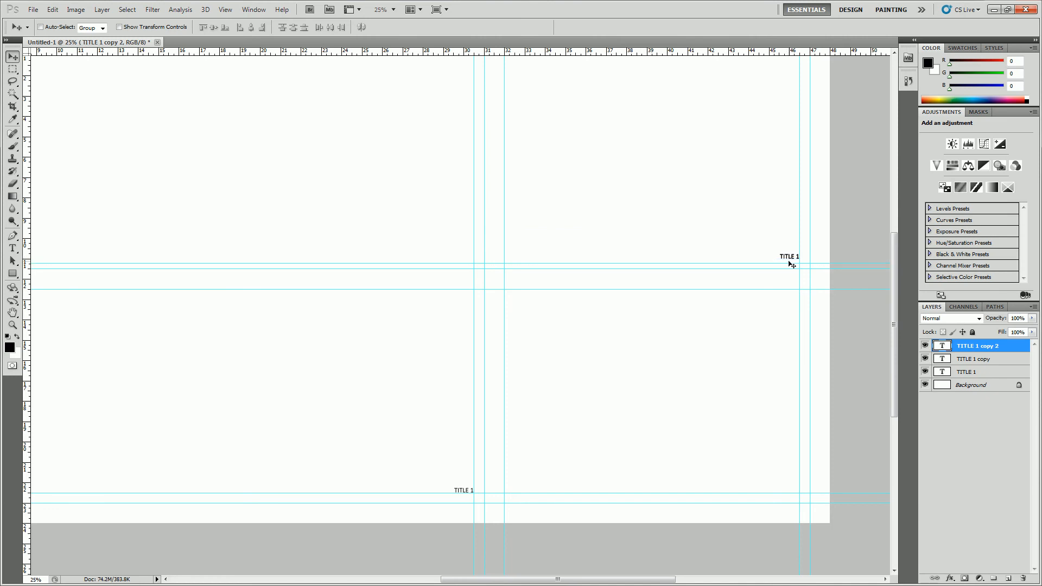
pyautogui.moveTo(755, 232); pyautogui.dragTo(749, 465)
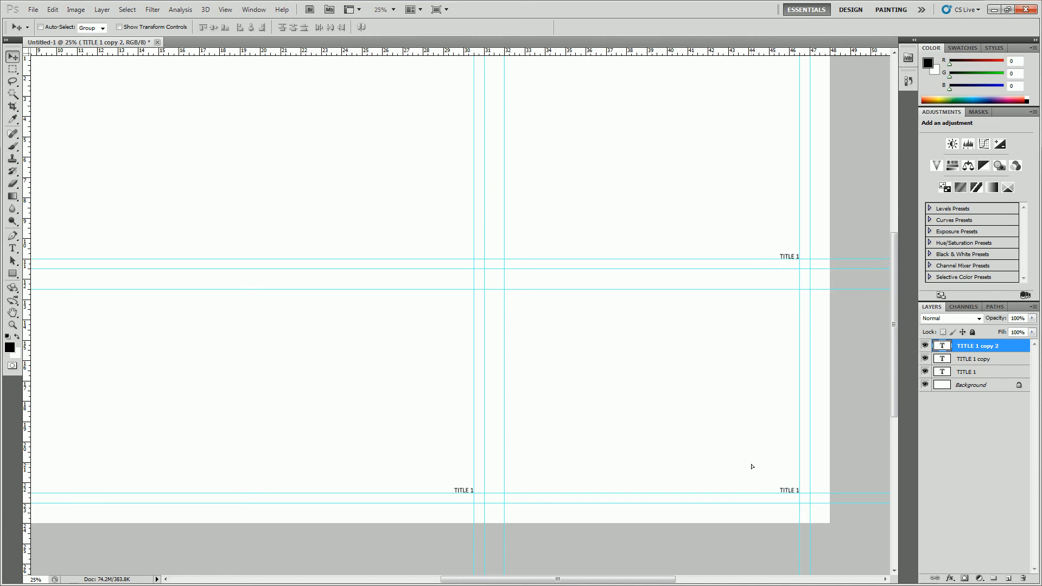
# Check the board's pixel dimensions, document size and resolution in Image Size, leaving the settings as they are.
pyautogui.click(13, 324)
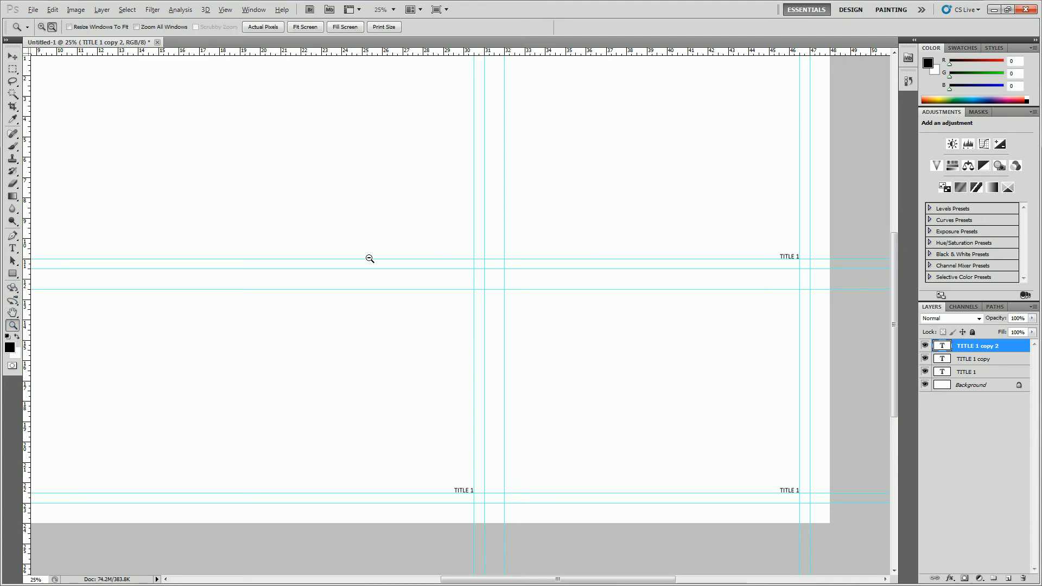
pyautogui.keyDown('alt'); pyautogui.click(371, 256); pyautogui.keyUp('alt')
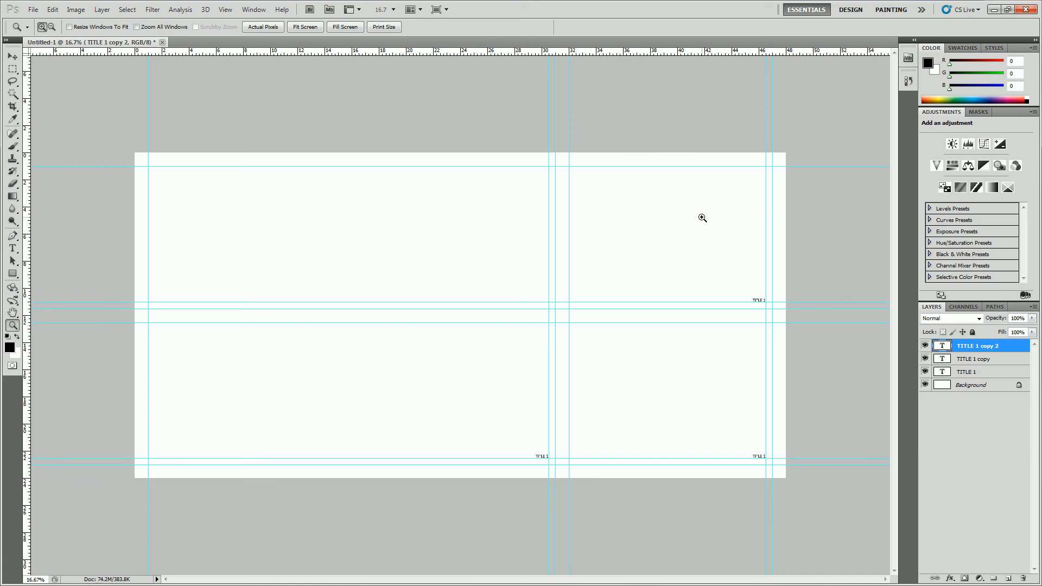
pyautogui.click(75, 9)
pyautogui.click(107, 88)
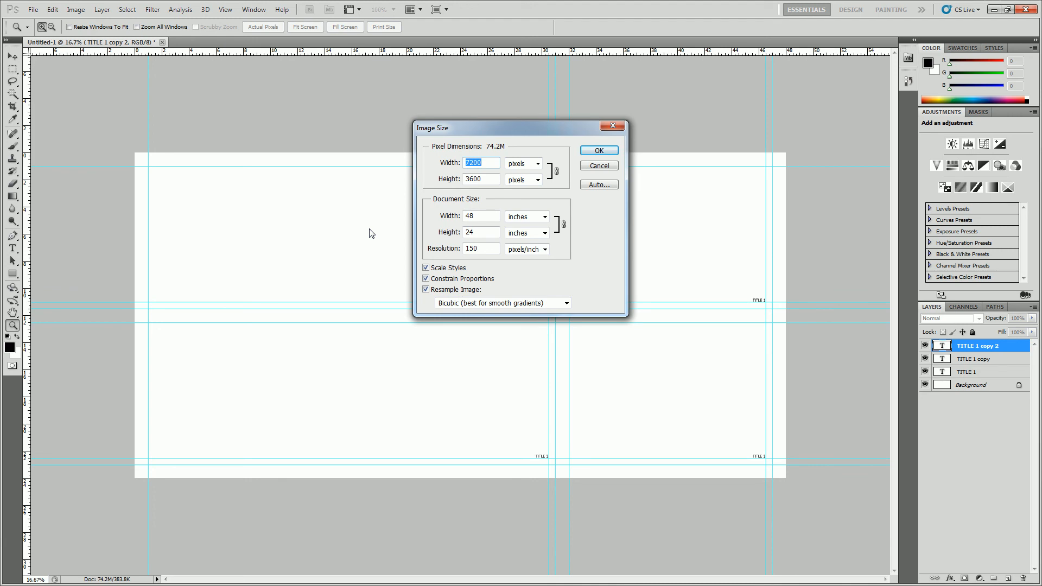
pyautogui.click(611, 166)
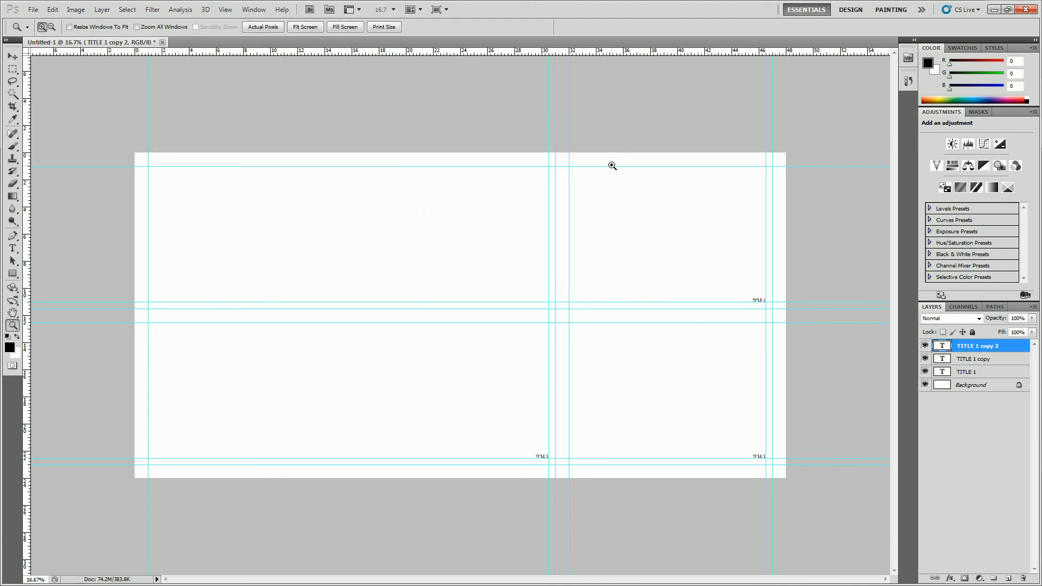